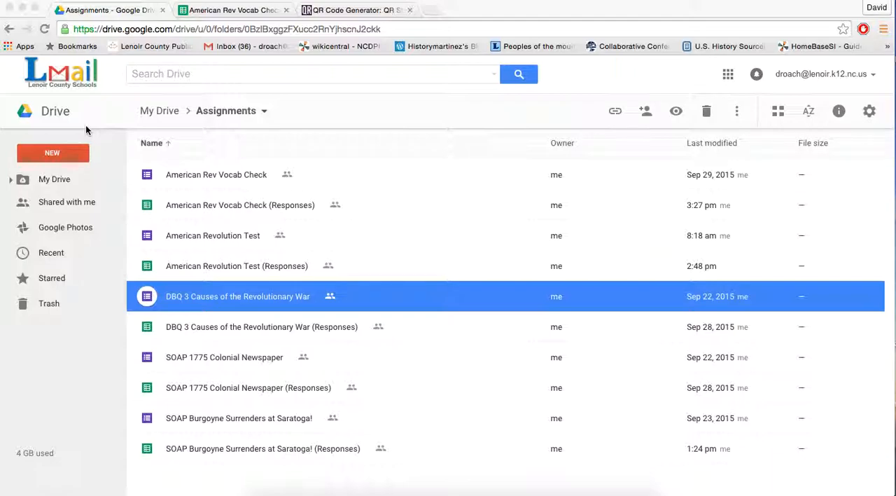
# - Create a new Google Form in the Assignments folder and accept the shared folder's permissions
pyautogui.click(75, 160)
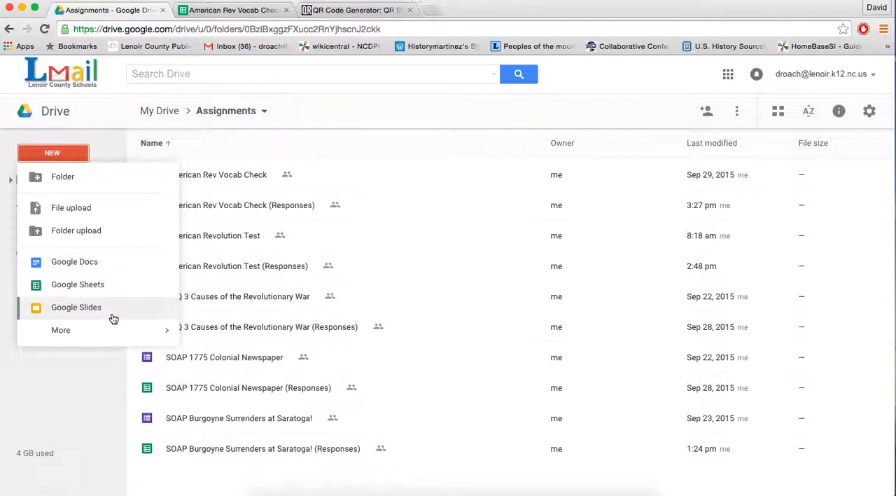
pyautogui.moveTo(112, 334)
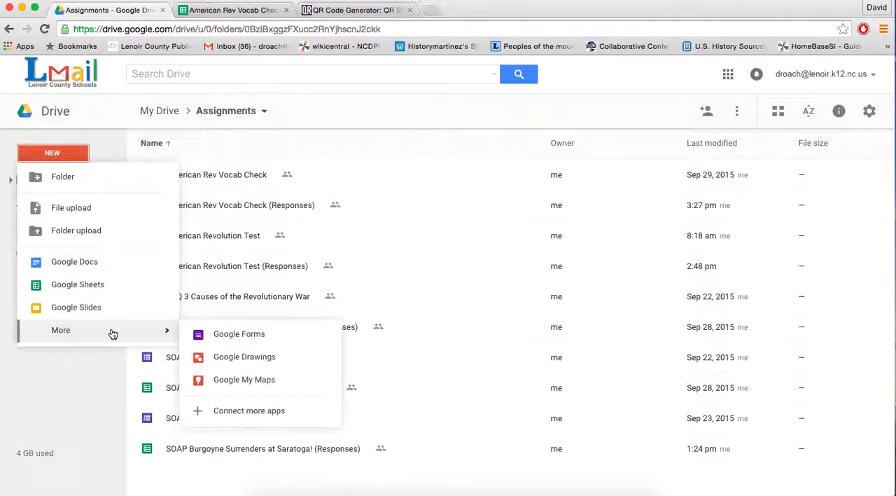
pyautogui.click(276, 336)
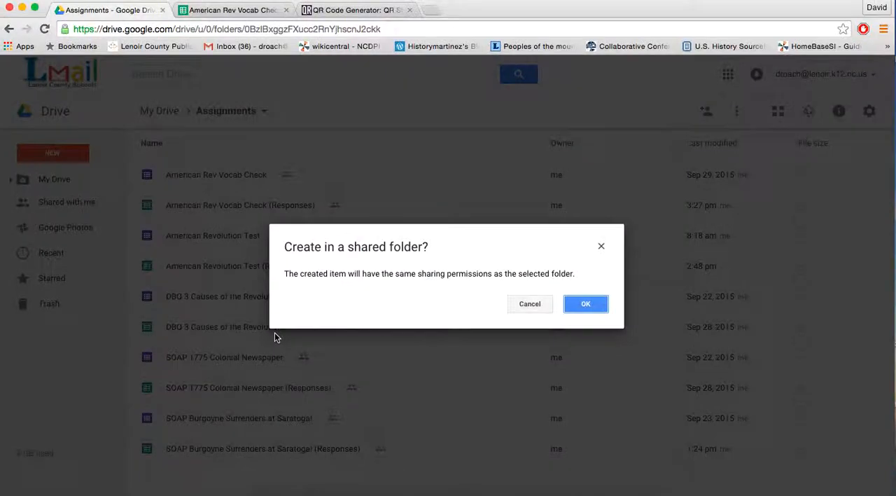
pyautogui.click(581, 303)
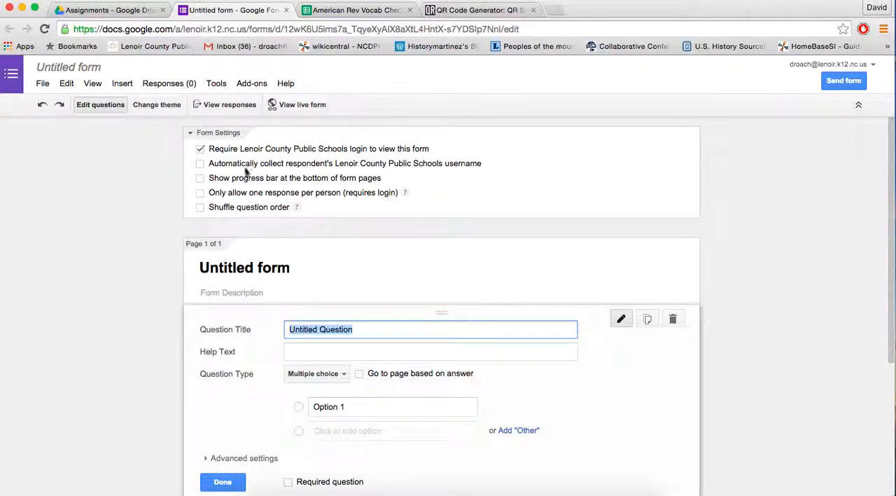
# - Turn off the Lenoir County Public Schools login requirement for the form and confirm that sign-in is not required
pyautogui.click(200, 149)
pyautogui.click(200, 149)
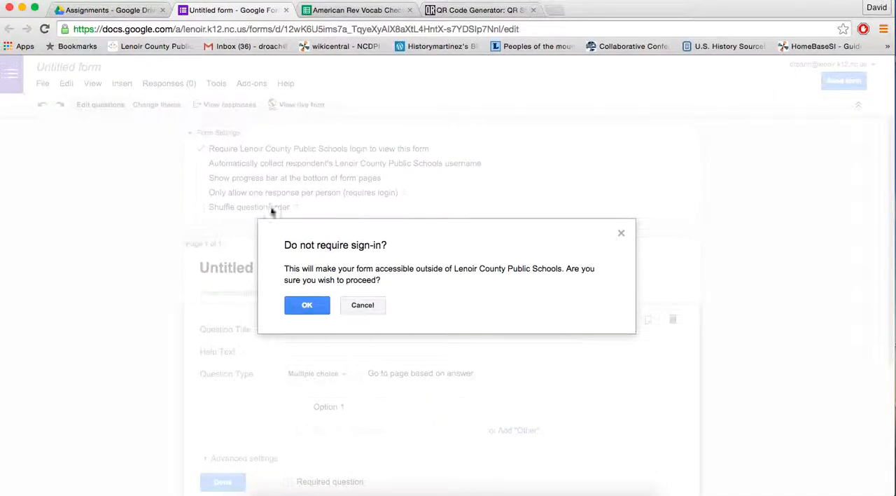
pyautogui.click(308, 305)
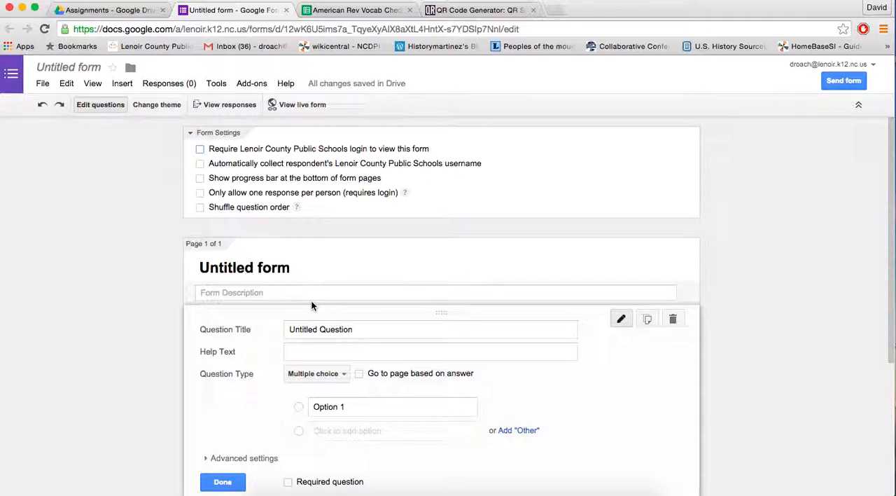
# - Title the form "Common Sense"
pyautogui.click(297, 269)
pyautogui.tripleClick(297, 269)
pyautogui.write('C')
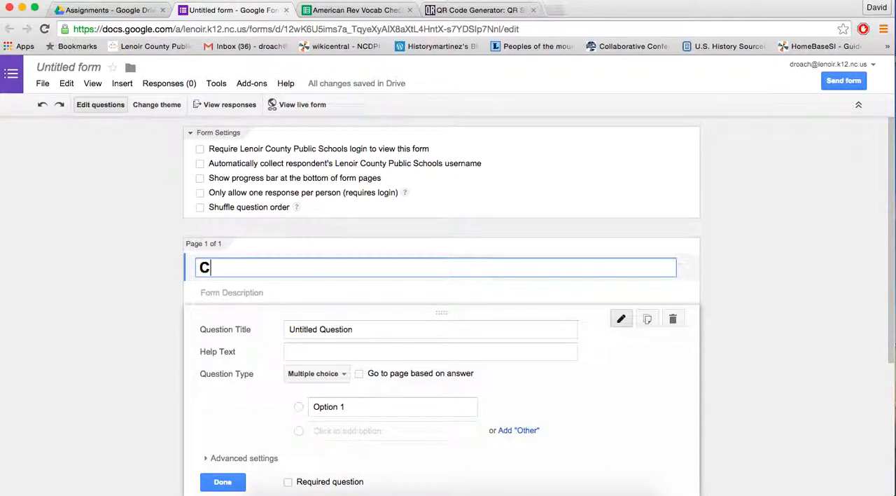
pyautogui.write('ommon Sense')
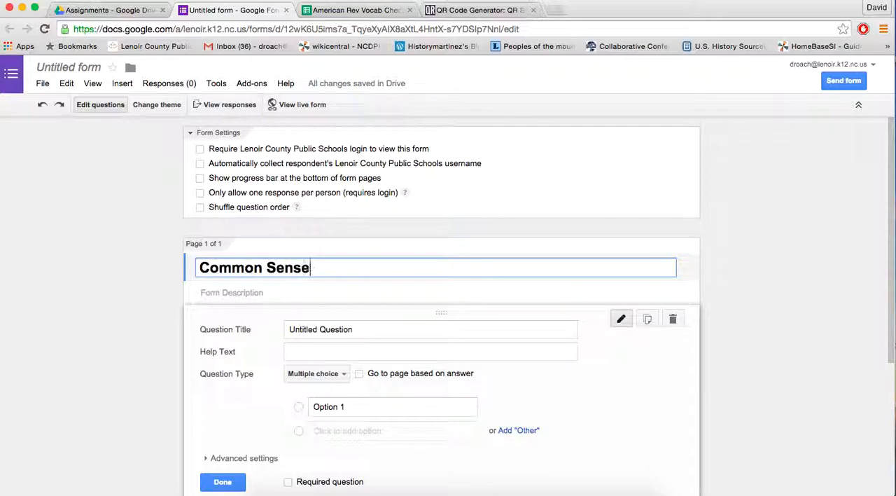
# - Set the first question's title to "What color is the sky?"
pyautogui.scroll(-2, 217, 336)
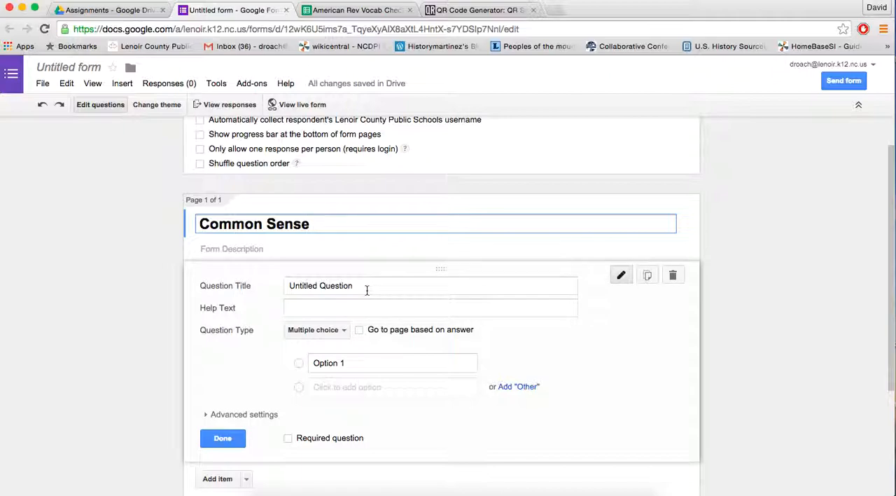
pyautogui.scroll(-2, 363, 288)
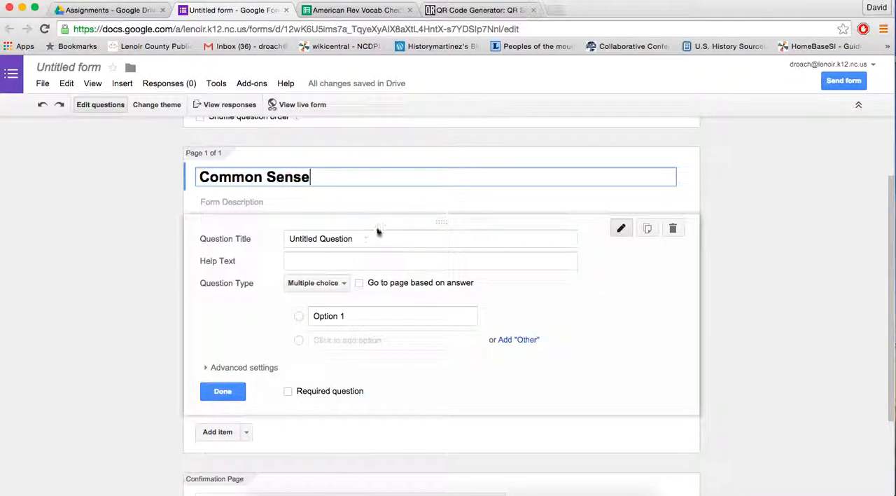
pyautogui.click(365, 242)
pyautogui.tripleClick(365, 243)
pyautogui.write('What color is the sky')
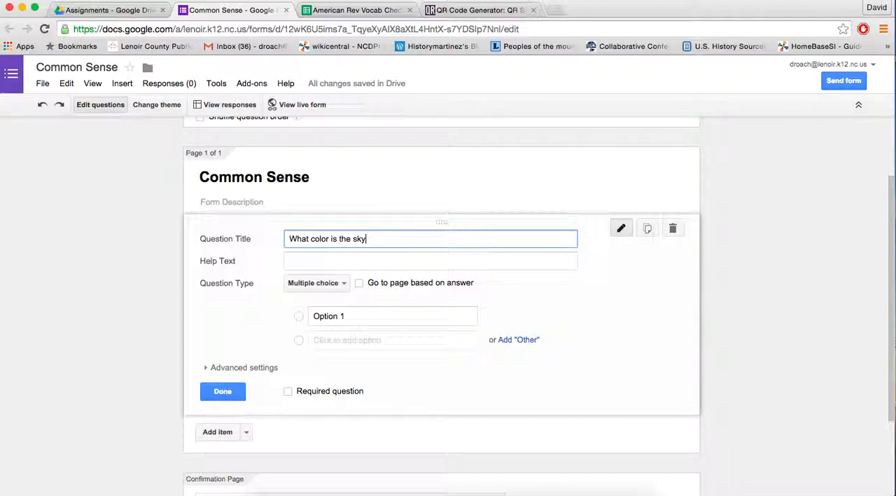
pyautogui.write('?')
# - Choose multiple choice as the sky question's type and enter Yellow and Blue as its first two answer options
pyautogui.scroll(-1, 451, 214)
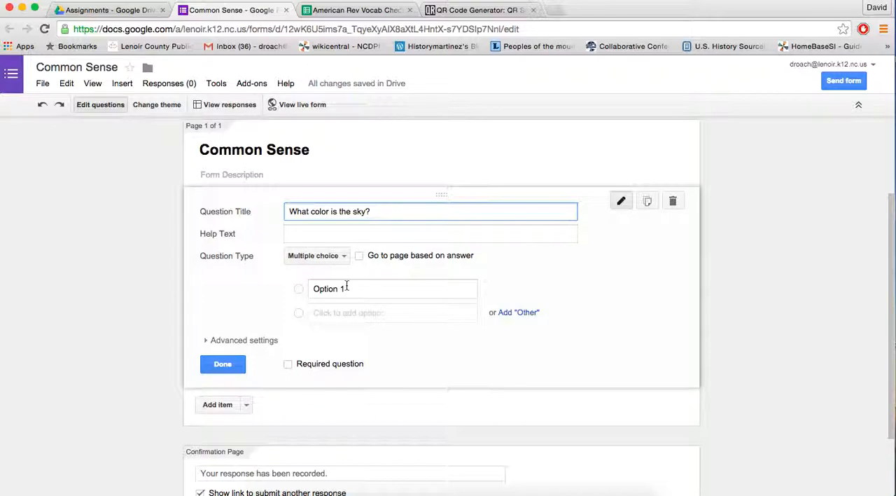
pyautogui.scroll(-1, 348, 291)
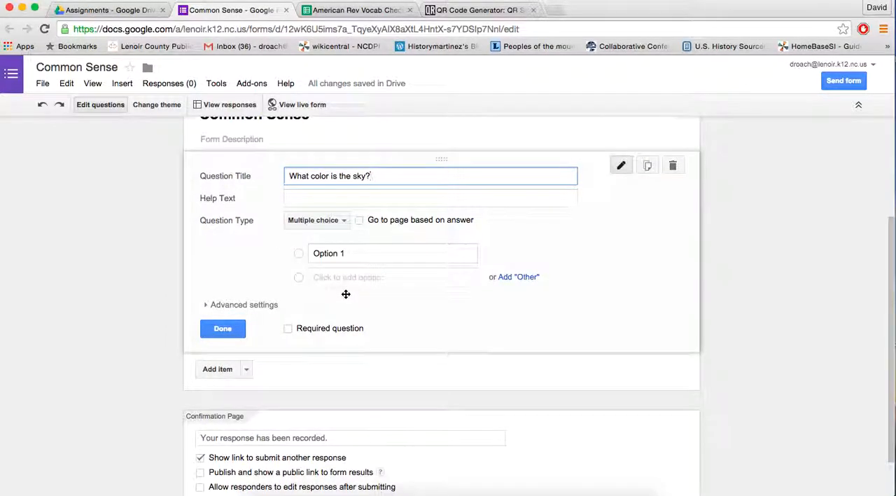
pyautogui.click(339, 225)
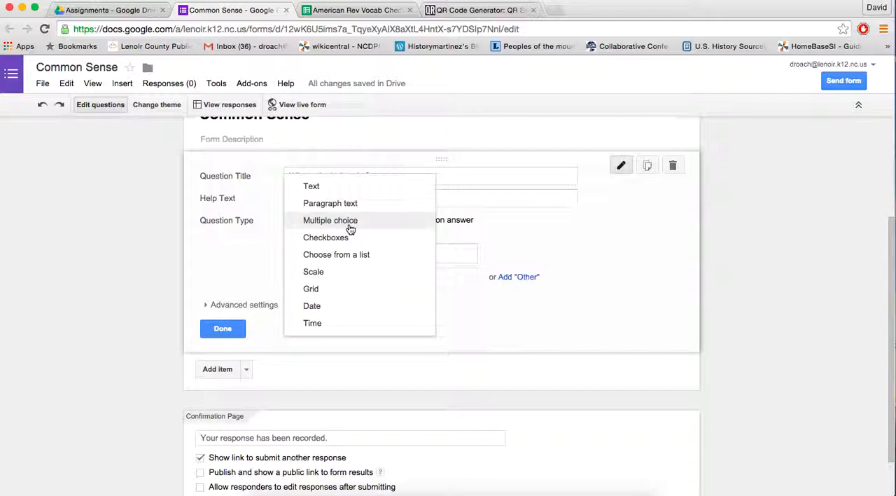
pyautogui.click(350, 227)
pyautogui.click(355, 255)
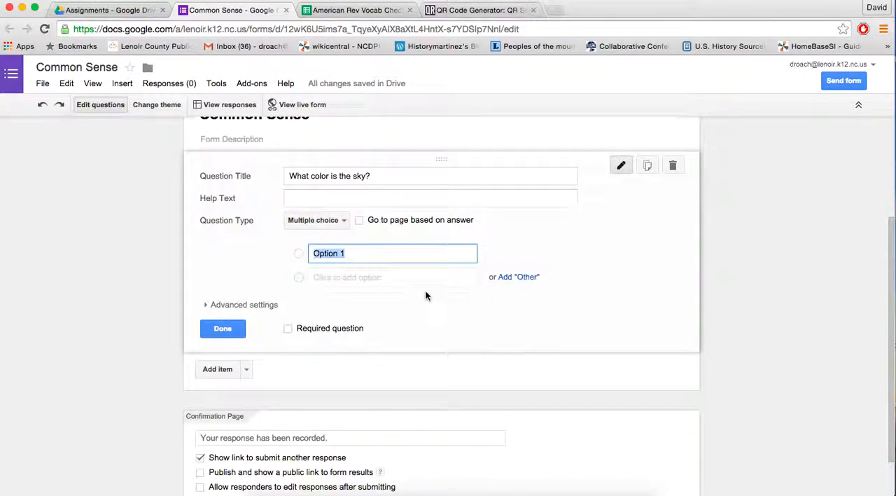
pyautogui.press('BackSpace')
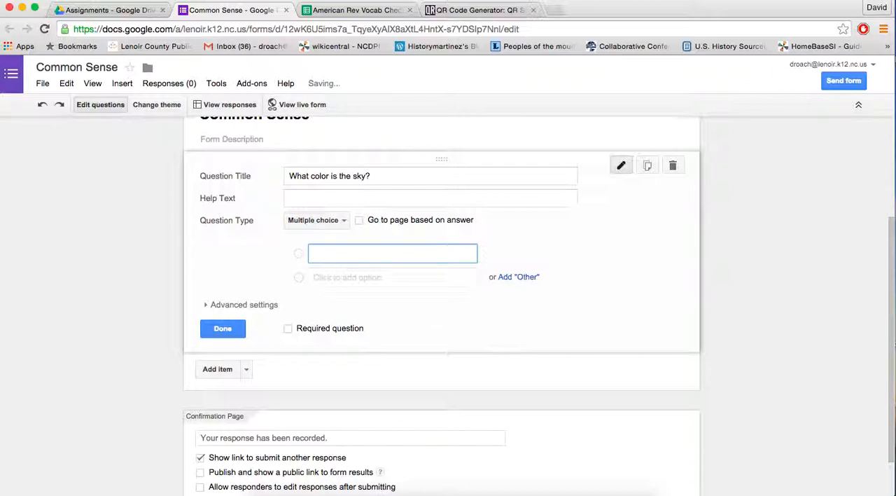
pyautogui.write('Yellow')
pyautogui.press('Tab')
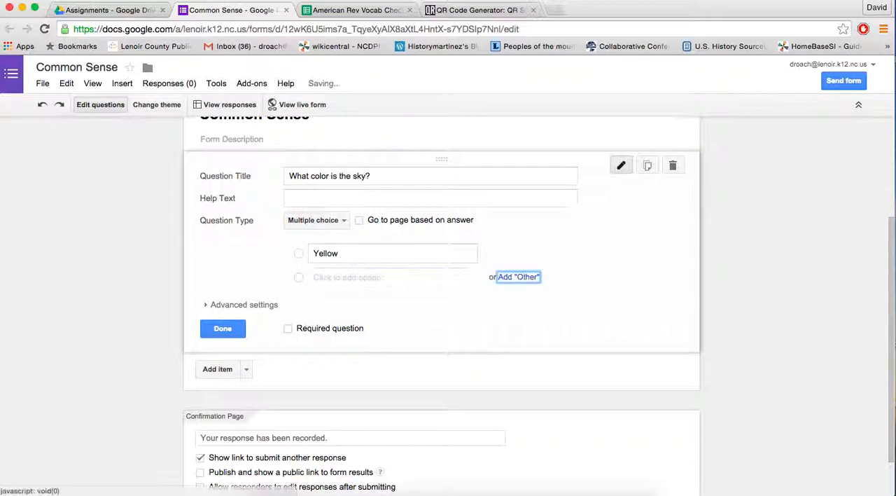
pyautogui.click(365, 280)
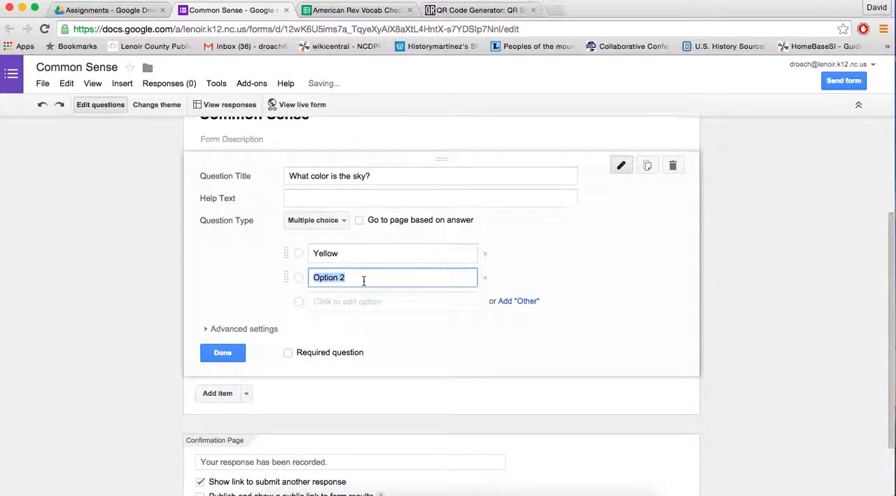
pyautogui.write('Blue')
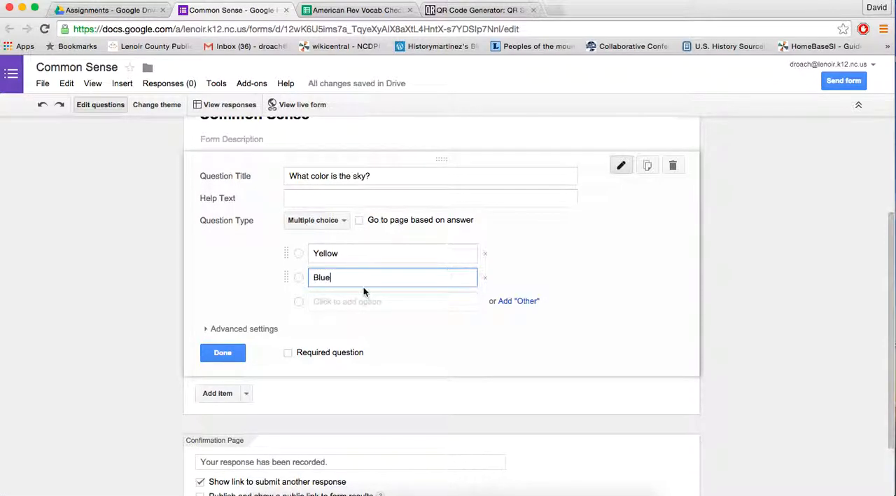
# - Add Green and Purple as the third and fourth answers to the sky question and finish editing it
pyautogui.click(364, 301)
pyautogui.write('green')
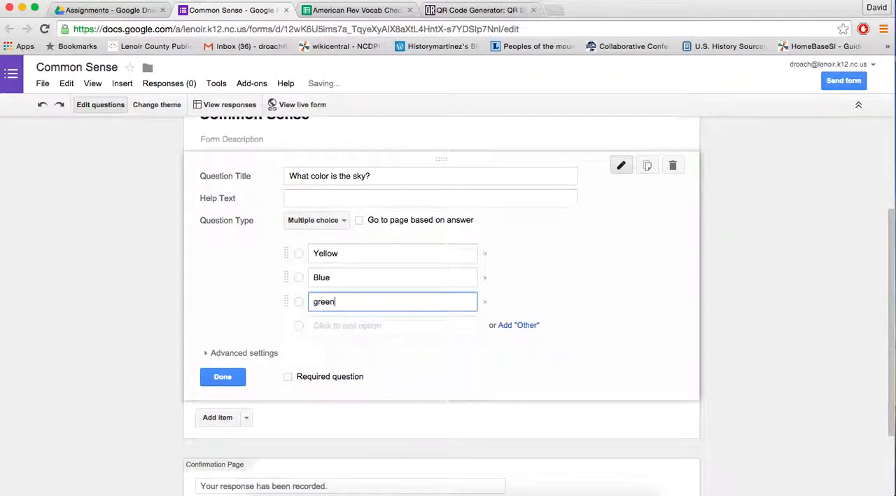
pyautogui.press('BackSpace')
pyautogui.press('BackSpace')
pyautogui.press('BackSpace')
pyautogui.write('een')
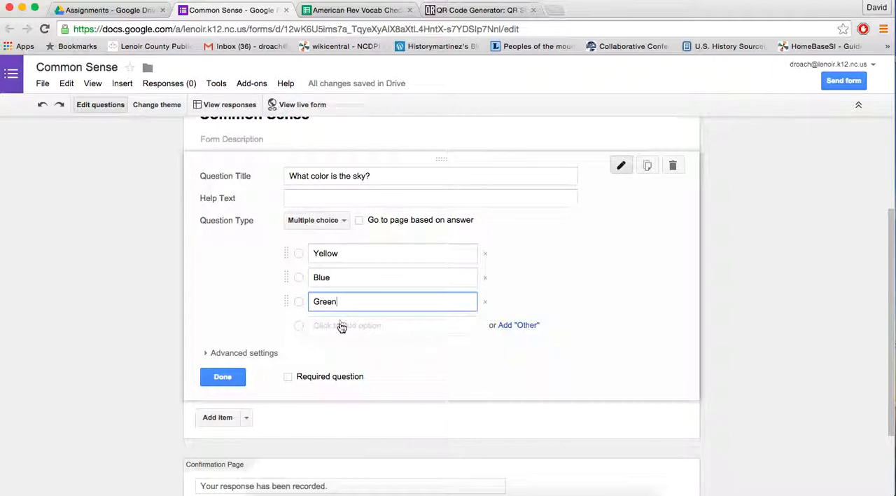
pyautogui.click(341, 325)
pyautogui.write('Purple')
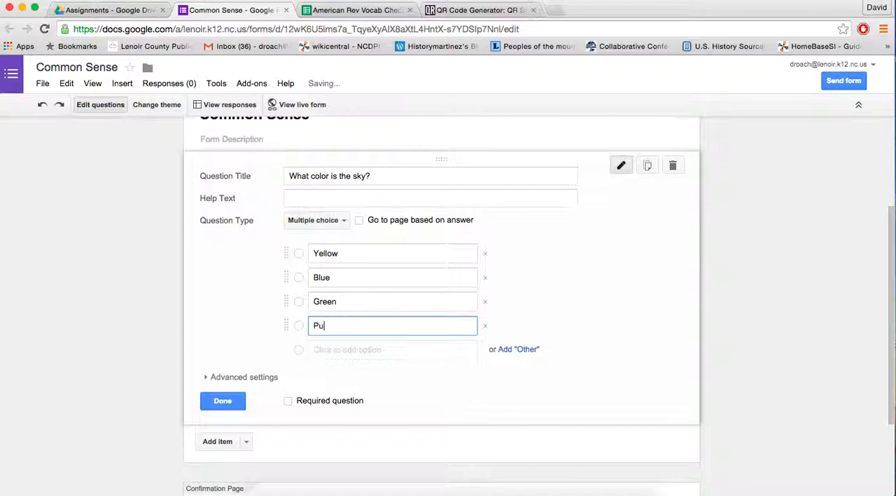
pyautogui.click(224, 400)
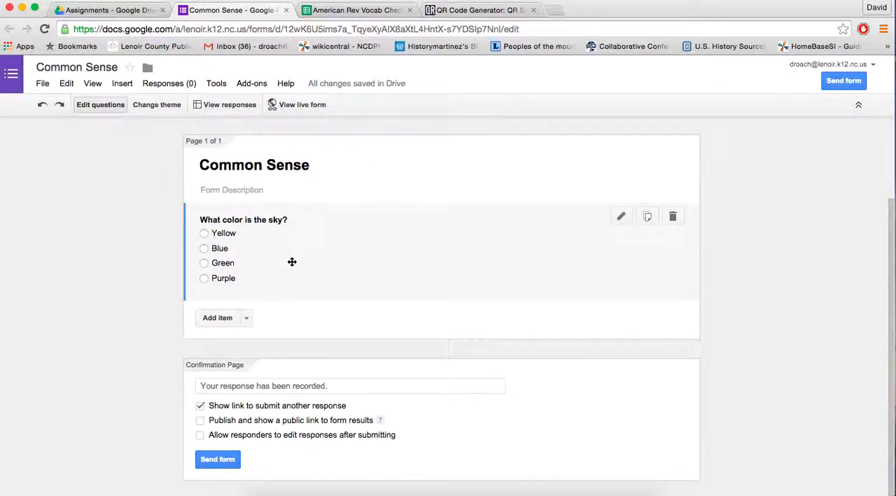
# - Add a second multiple choice question titled "What color is grass?"
pyautogui.click(217, 318)
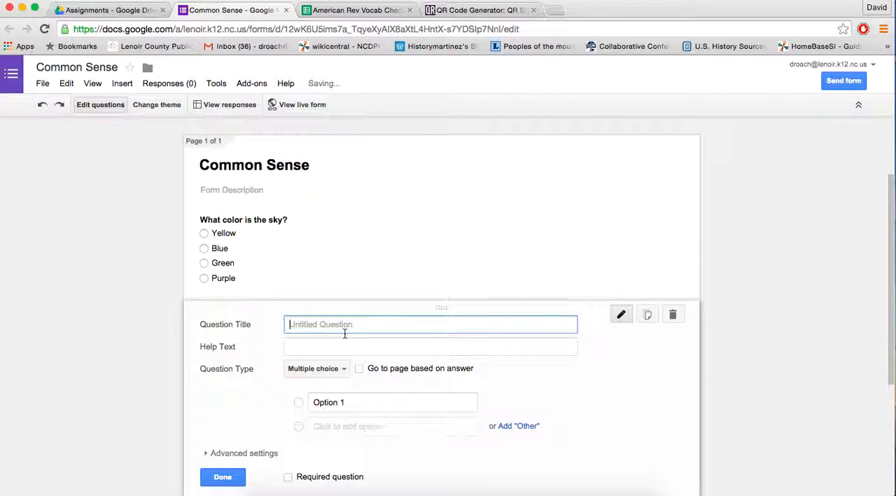
pyautogui.write('What color ')
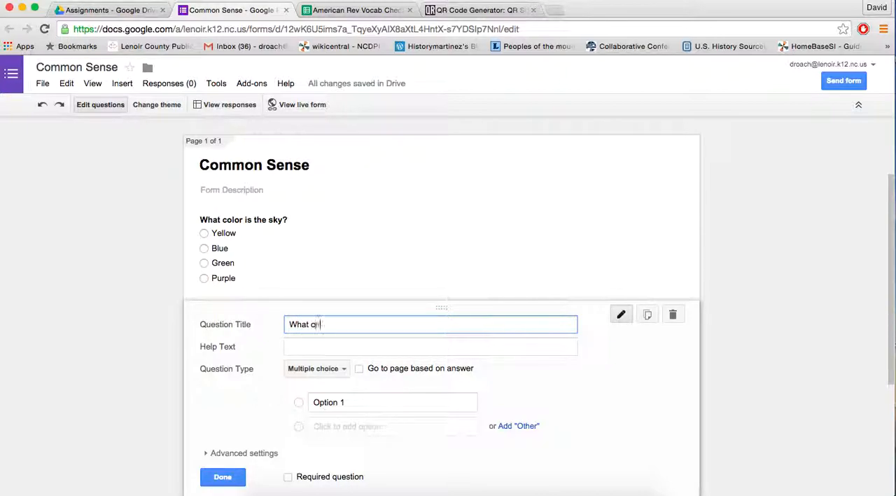
pyautogui.write('is gre')
pyautogui.press('BackSpace')
pyautogui.write('as')
# - Enter Red and Orange as the first two answer options of the grass question
pyautogui.click(350, 402)
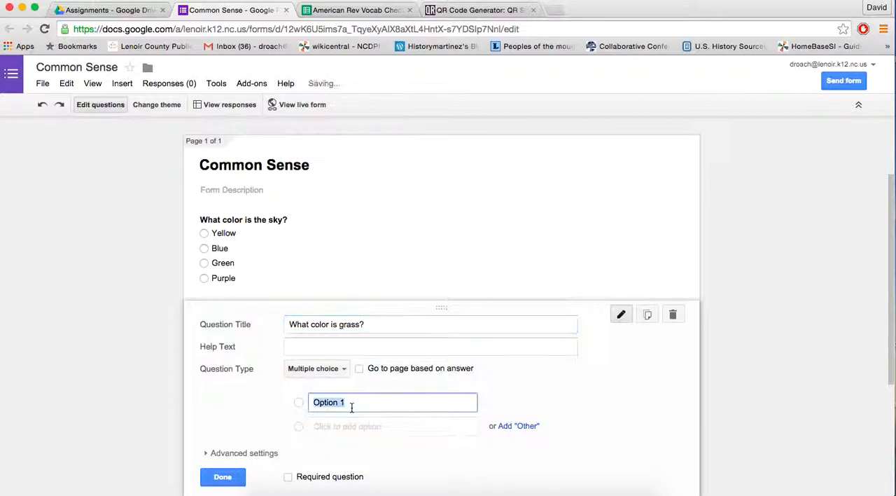
pyautogui.write('Red')
pyautogui.press('Return')
pyautogui.write('Orange')
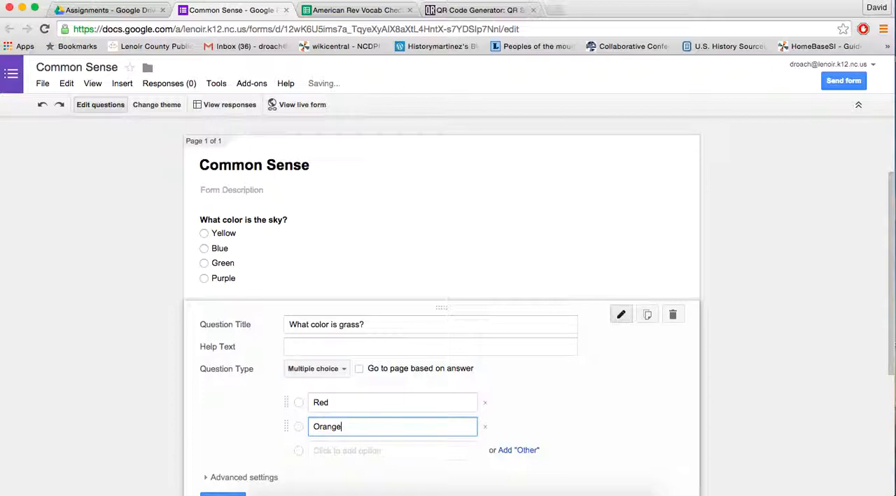
pyautogui.press('Tab')
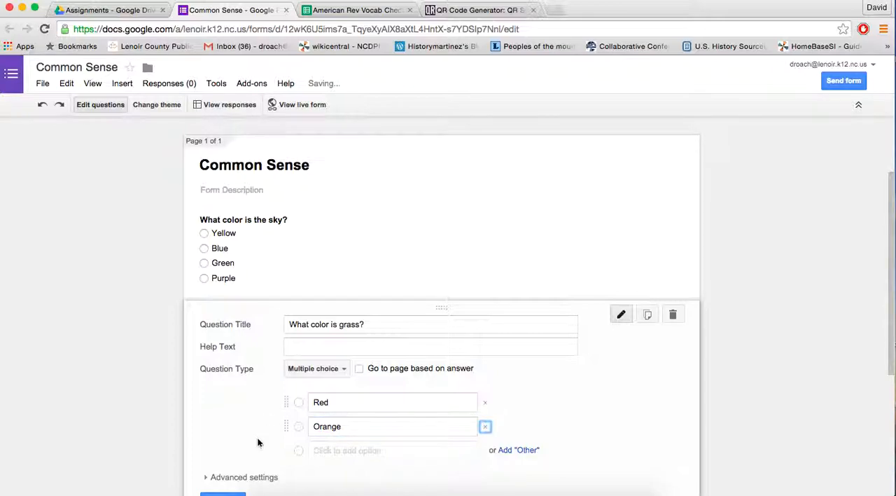
# - Add Purple and Green as the remaining answers to the grass question and finish editing it
pyautogui.click(367, 451)
pyautogui.write('Purple')
pyautogui.click(350, 476)
pyautogui.write('G')
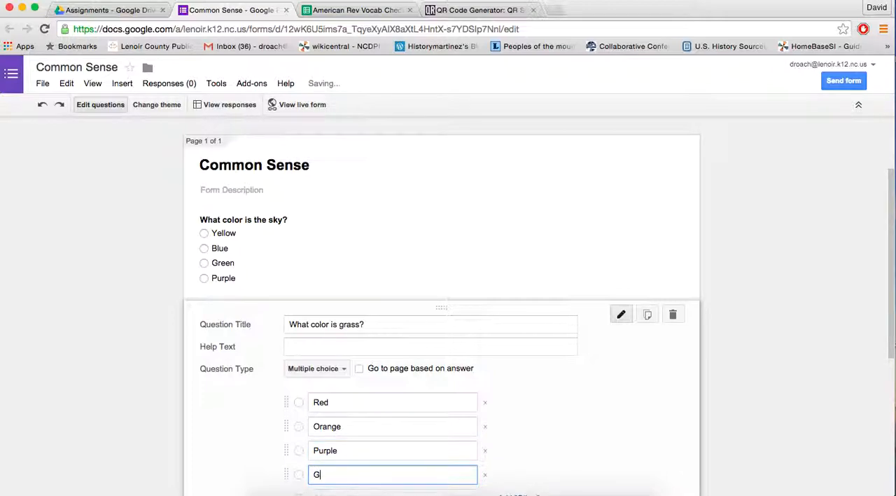
pyautogui.write('reen')
pyautogui.scroll(-3, 224, 385)
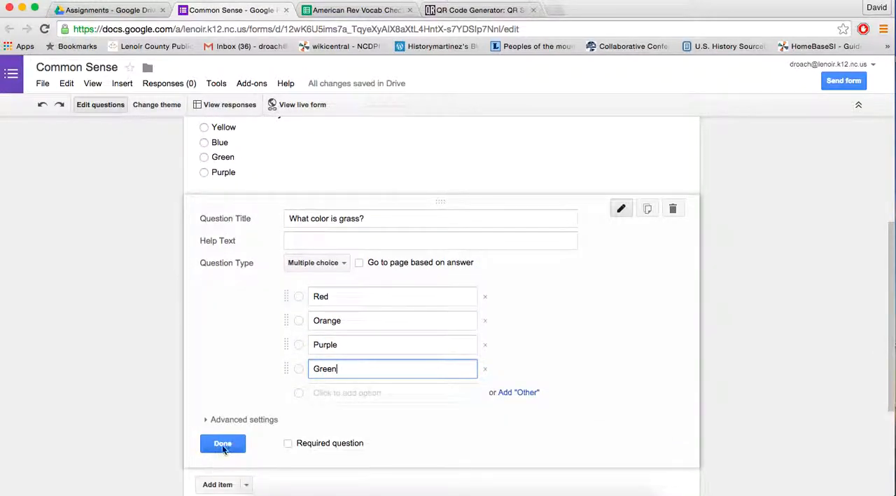
pyautogui.click(224, 384)
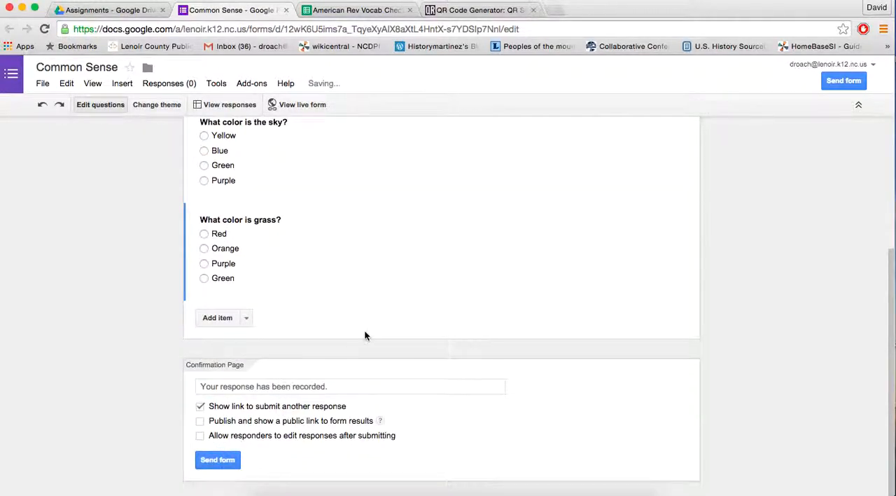
# - Add a text question to the form and move it above the sky question
pyautogui.scroll(2, 365, 334)
pyautogui.scroll(1, 366, 332)
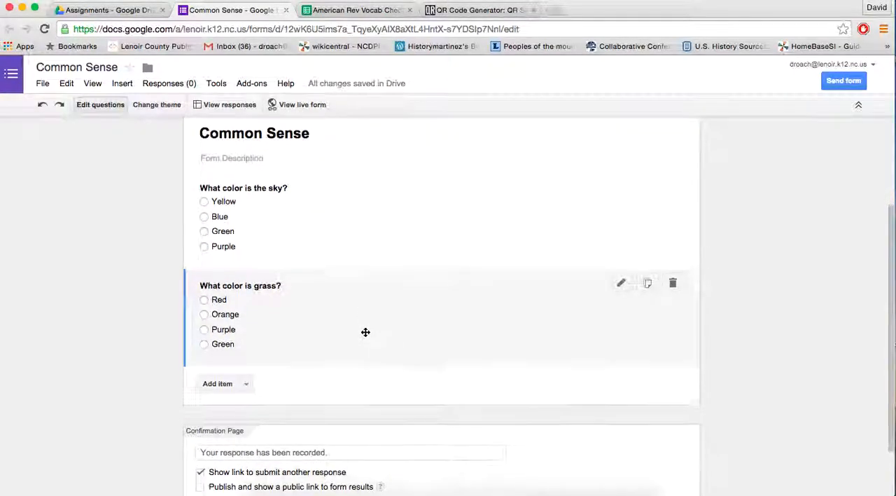
pyautogui.scroll(1, 365, 331)
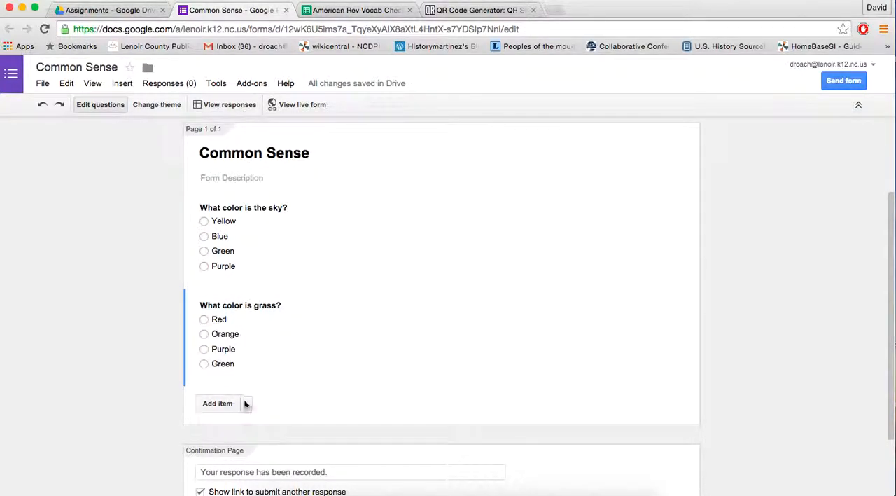
pyautogui.click(245, 406)
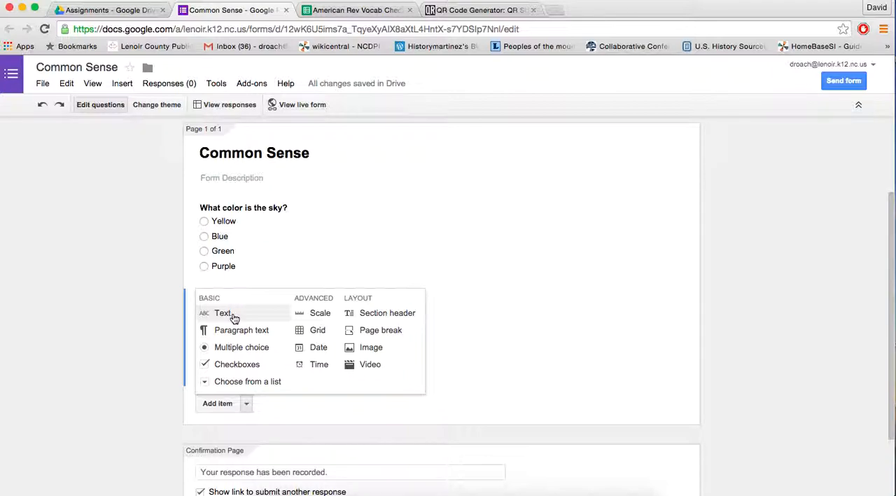
pyautogui.click(241, 314)
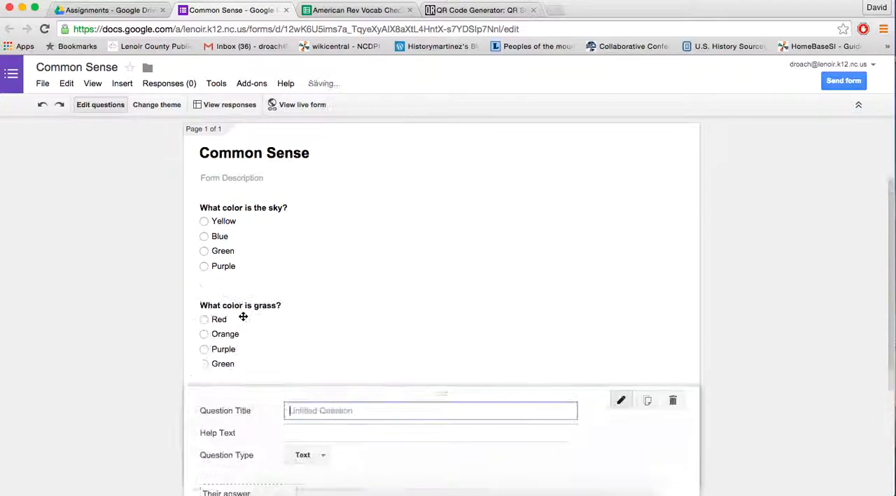
pyautogui.moveTo(255, 397); pyautogui.dragTo(237, 136)
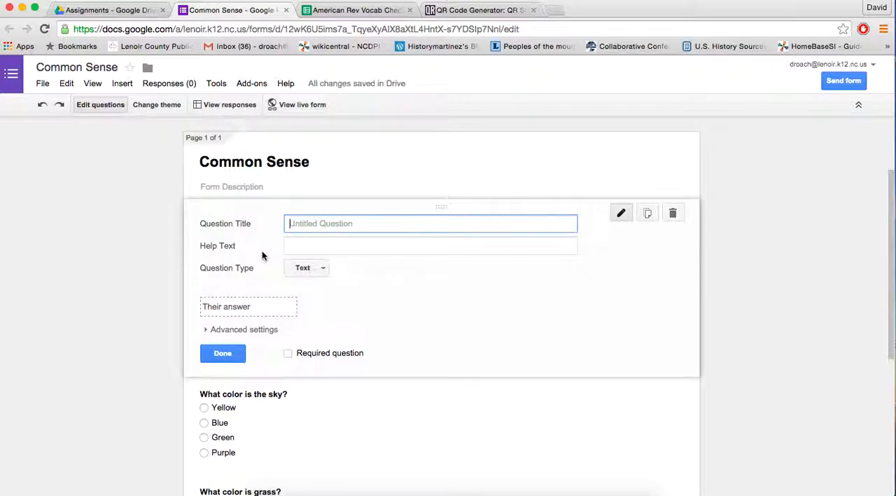
# - Title the new text question "Student Name (Last Name, First Name)" and finish editing it
pyautogui.write('Student Name (Last Name, First Name')
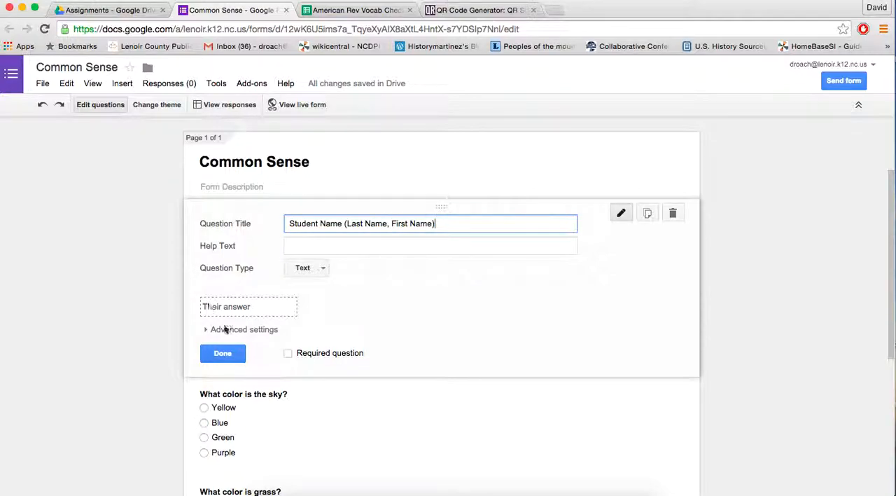
pyautogui.click(223, 353)
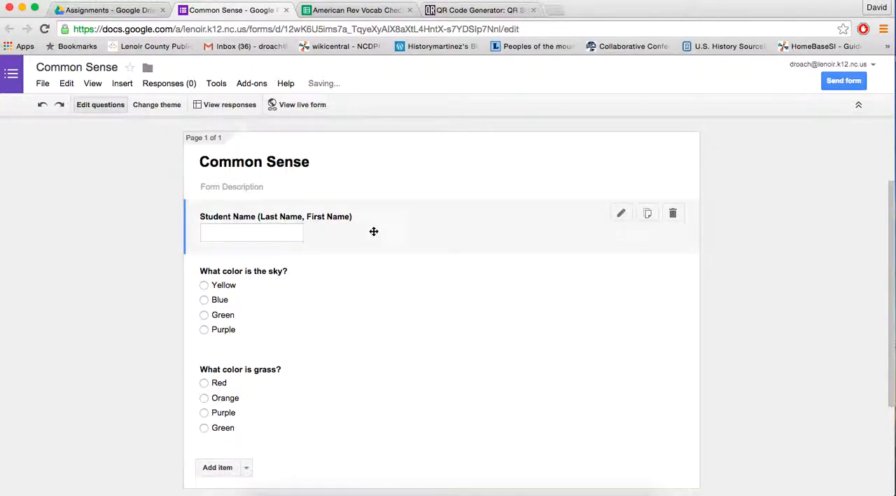
pyautogui.click(371, 230)
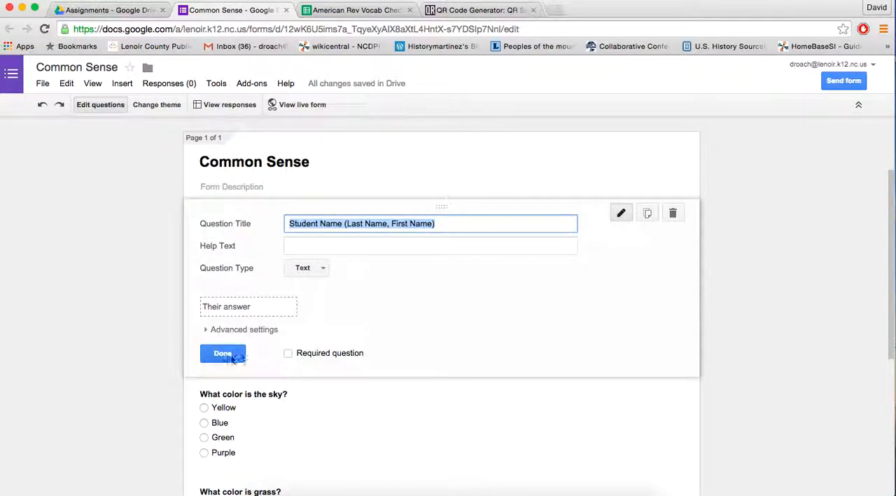
# - Add a multiple choice question and move it directly below the student name question
pyautogui.scroll(-3, 249, 337)
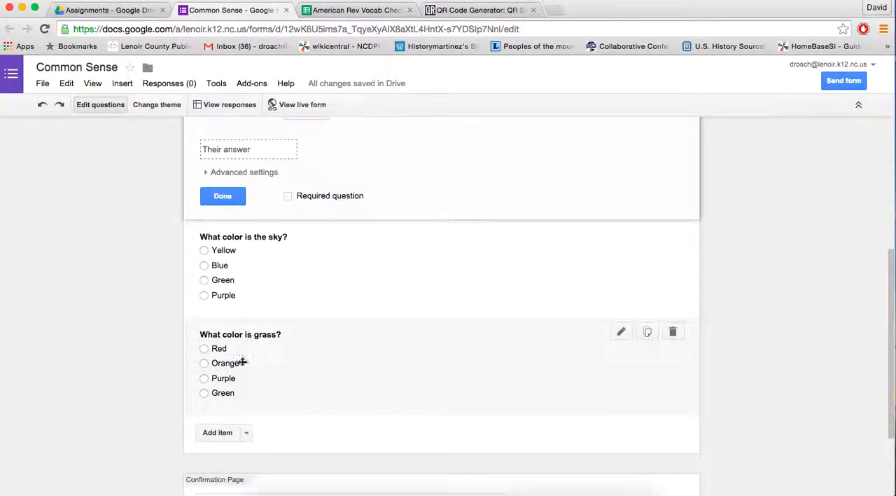
pyautogui.click(246, 434)
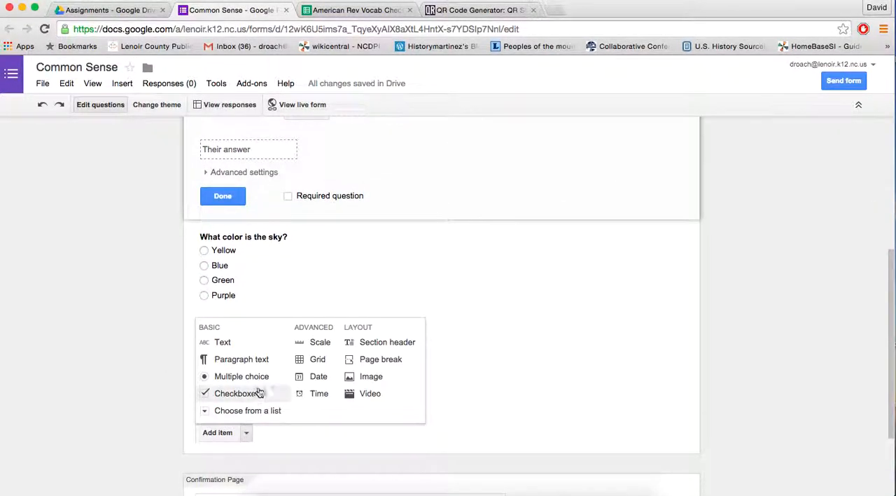
pyautogui.click(262, 378)
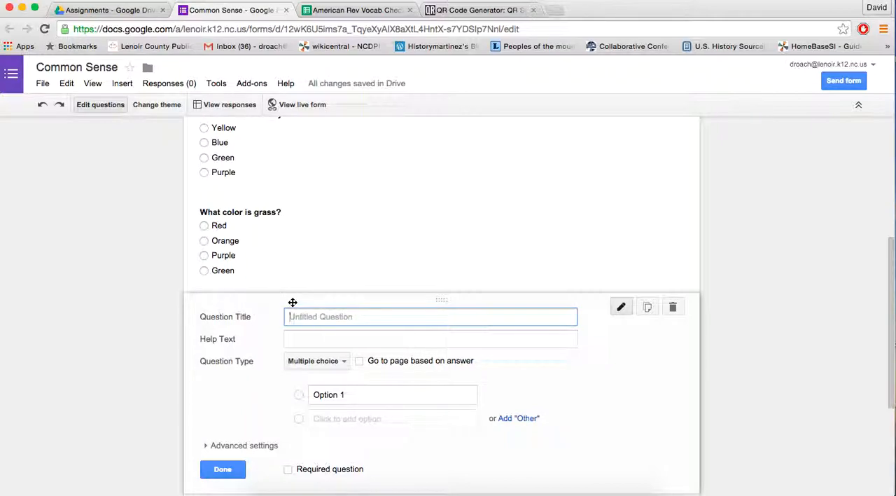
pyautogui.moveTo(292, 299); pyautogui.dragTo(289, 123)
pyautogui.scroll(2, 302, 257)
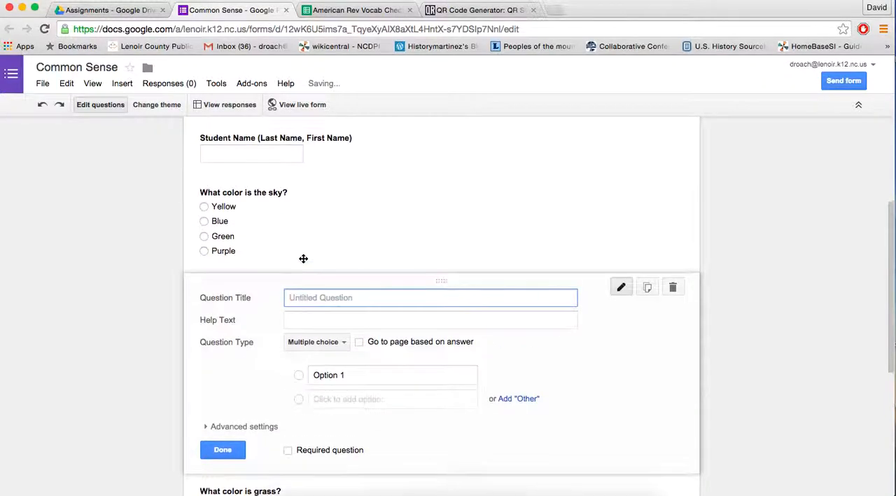
pyautogui.moveTo(258, 289); pyautogui.dragTo(250, 168)
# - Title the new question "Class Period", give it the answer options 1, 2, 3 and 4, and finish editing it
pyautogui.click(415, 203)
pyautogui.write('Class Period')
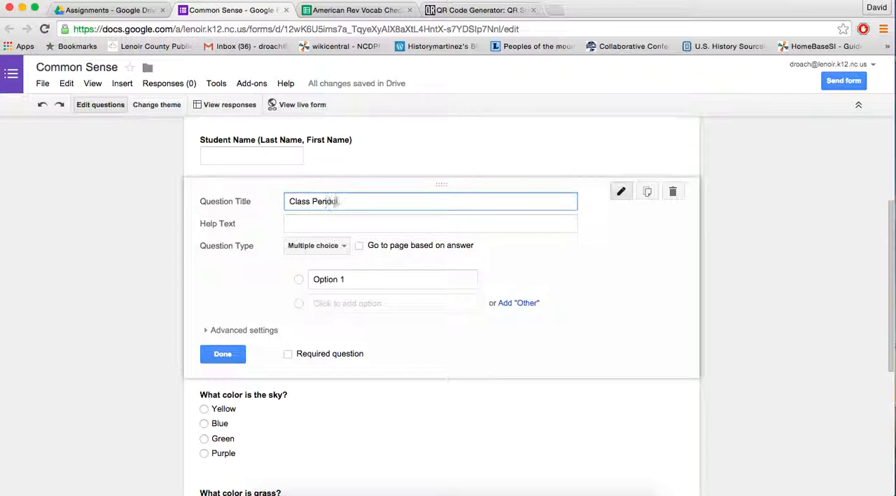
pyautogui.click(322, 280)
pyautogui.write('1')
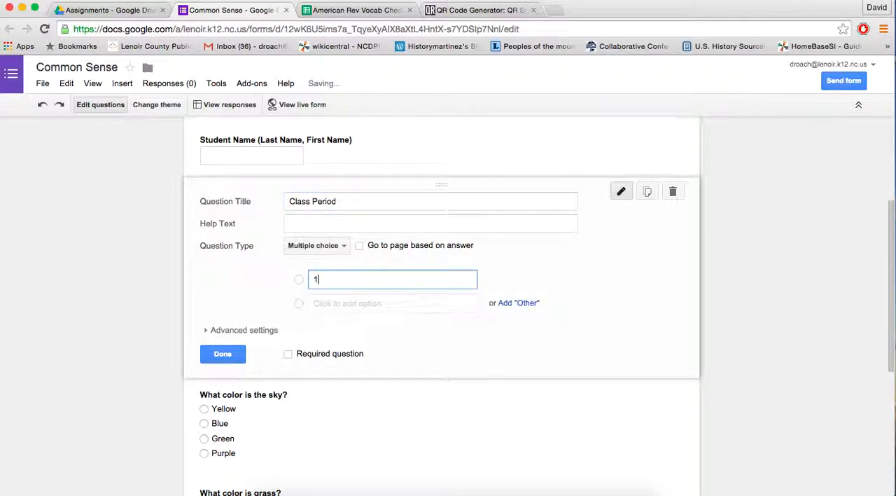
pyautogui.click(337, 308)
pyautogui.write('2')
pyautogui.click(334, 330)
pyautogui.write('3')
pyautogui.click(334, 351)
pyautogui.write('4')
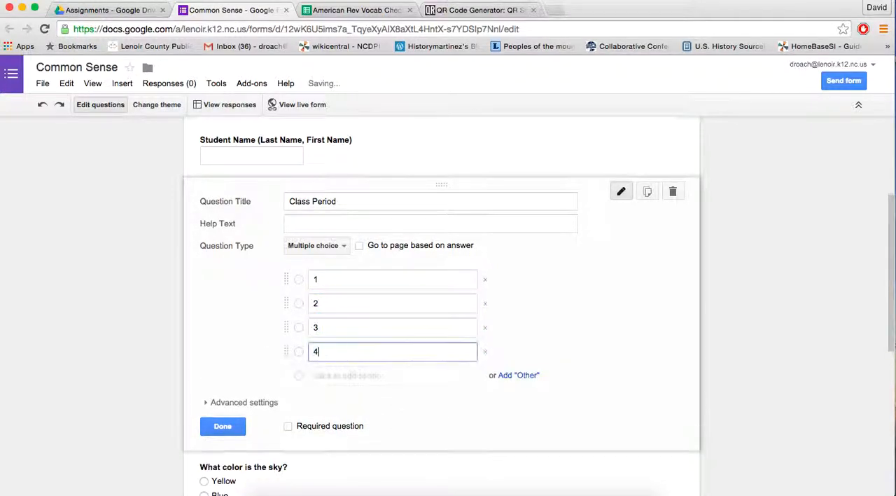
pyautogui.click(222, 425)
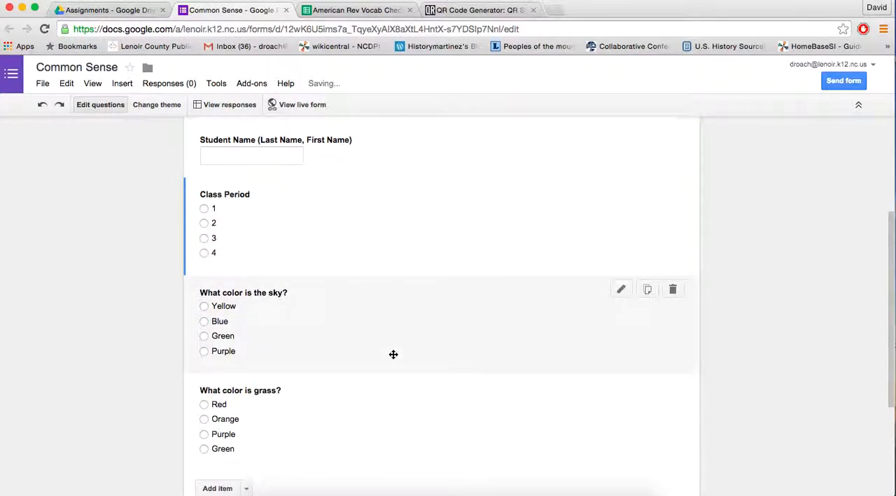
# - Open the live version of the form and look over its questions
pyautogui.scroll(-3, 393, 354)
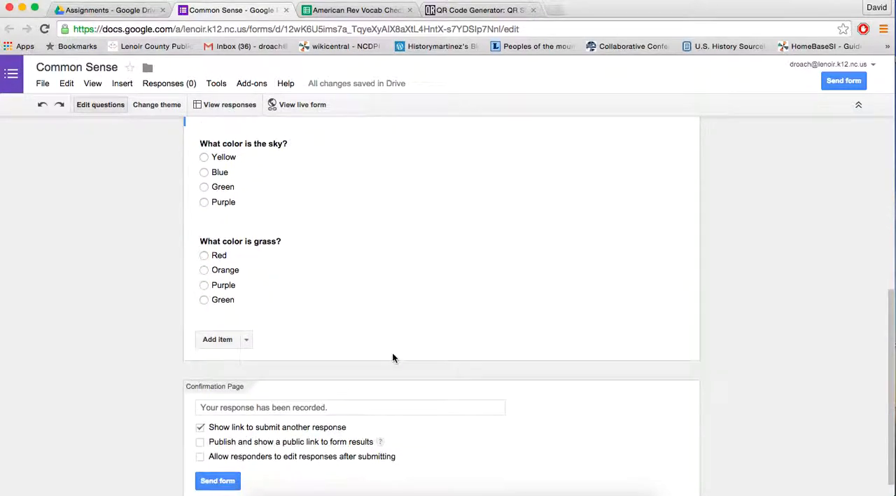
pyautogui.scroll(5, 393, 355)
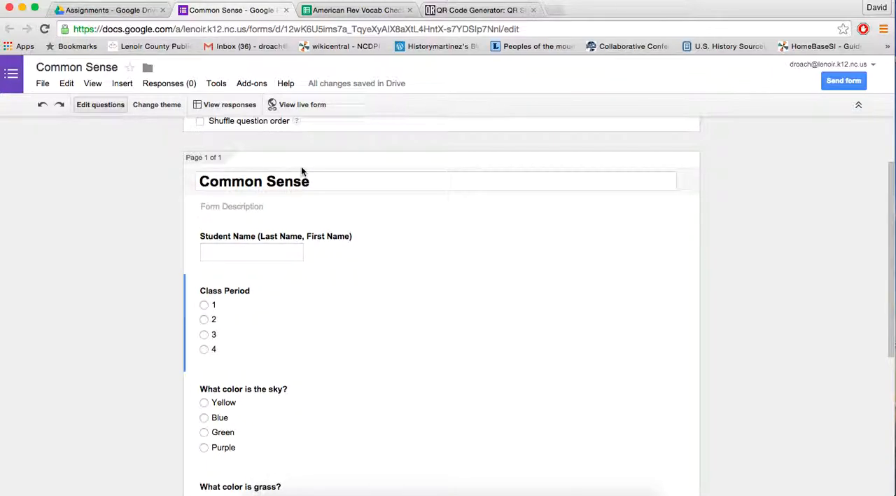
pyautogui.click(287, 105)
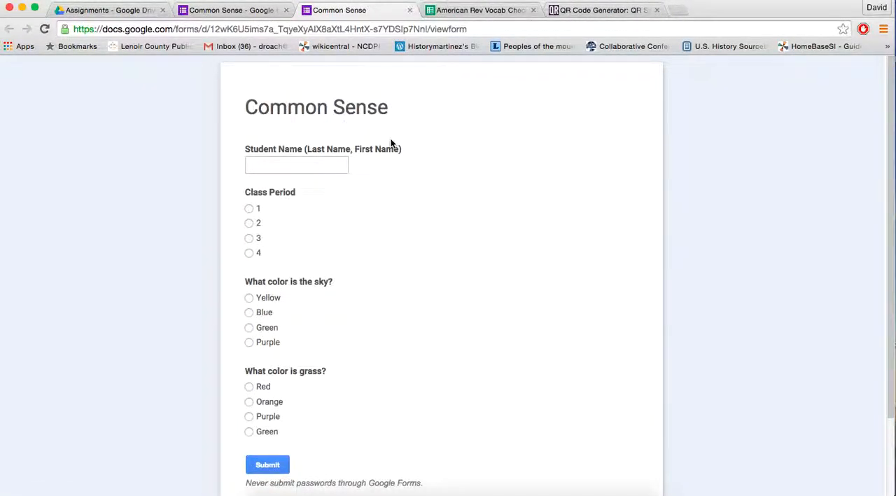
pyautogui.scroll(-3, 367, 184)
pyautogui.scroll(2, 368, 184)
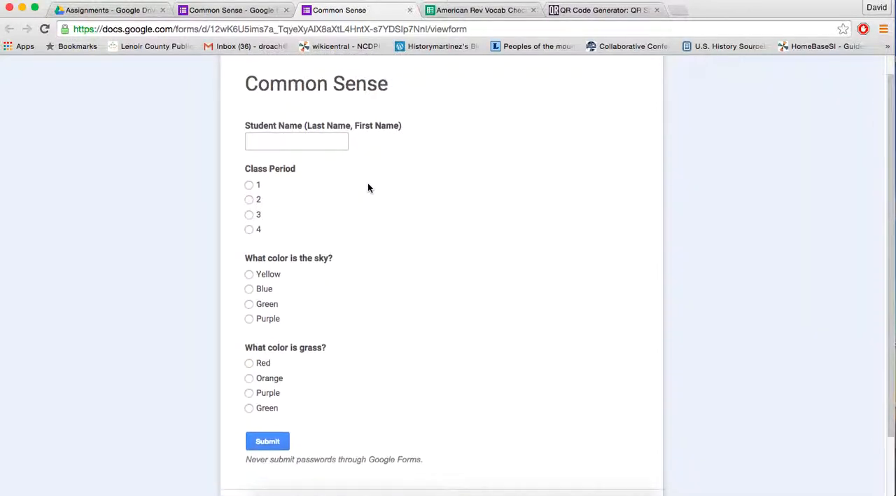
pyautogui.click(301, 144)
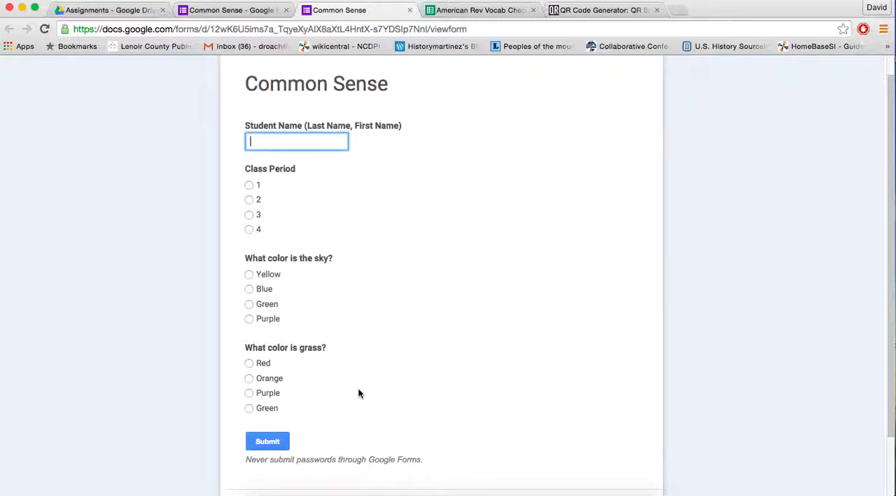
# - Copy the live form's web address
pyautogui.click(286, 31)
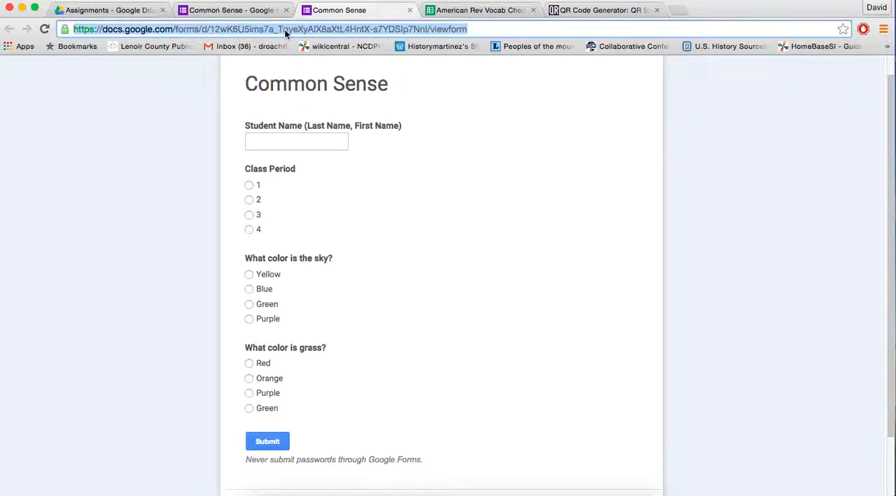
pyautogui.rightClick(285, 29)
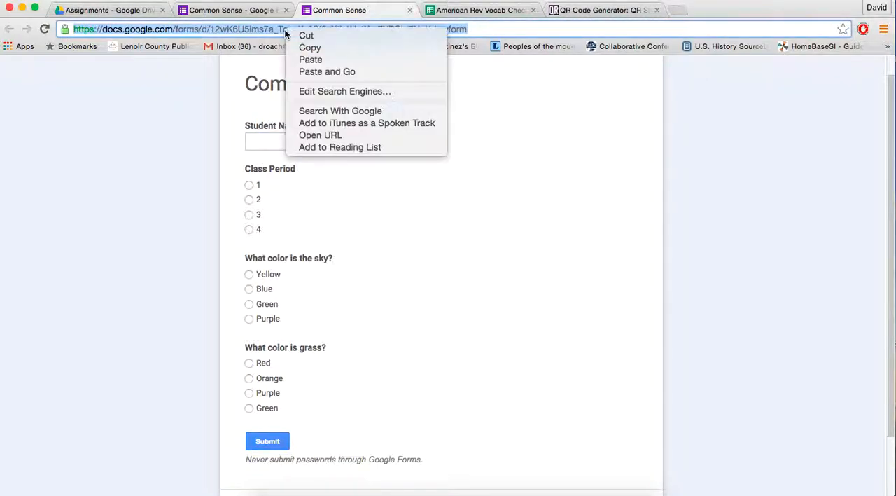
pyautogui.click(299, 47)
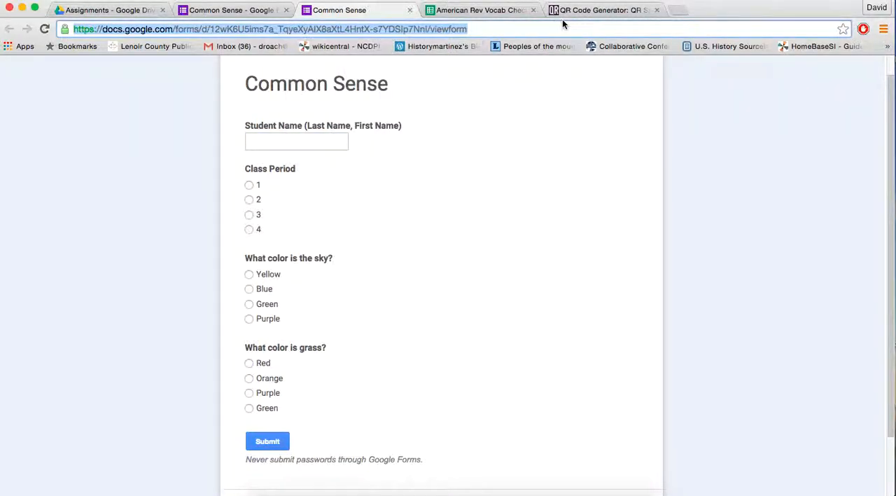
# - Switch to the QRStuff generator, paste the form's address as the website URL and download the QR code
pyautogui.click(606, 10)
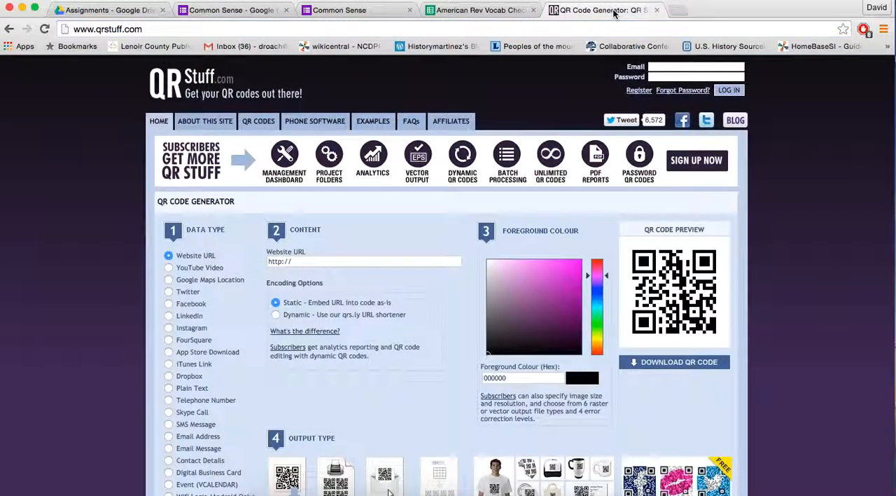
pyautogui.scroll(-1, 443, 248)
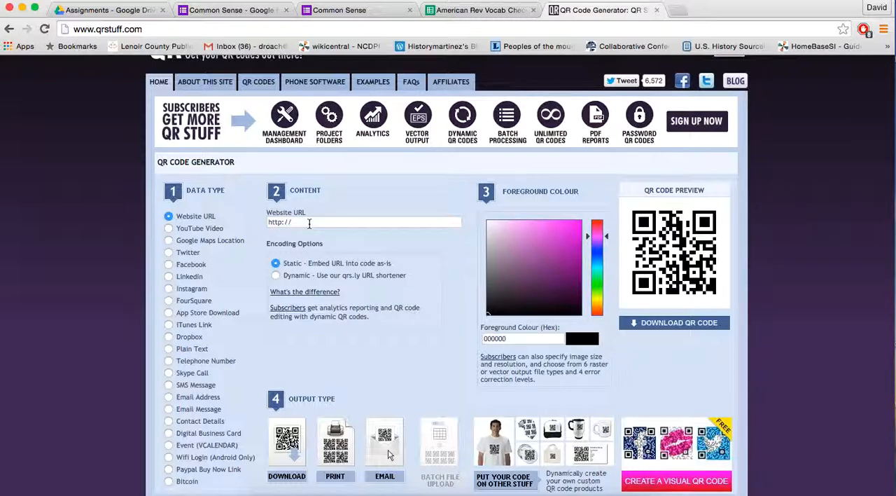
pyautogui.click(309, 223)
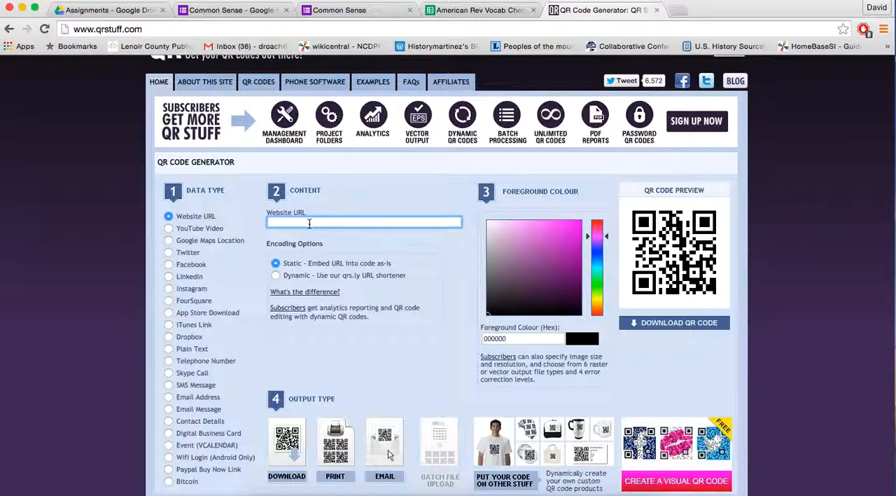
pyautogui.press('super+v')
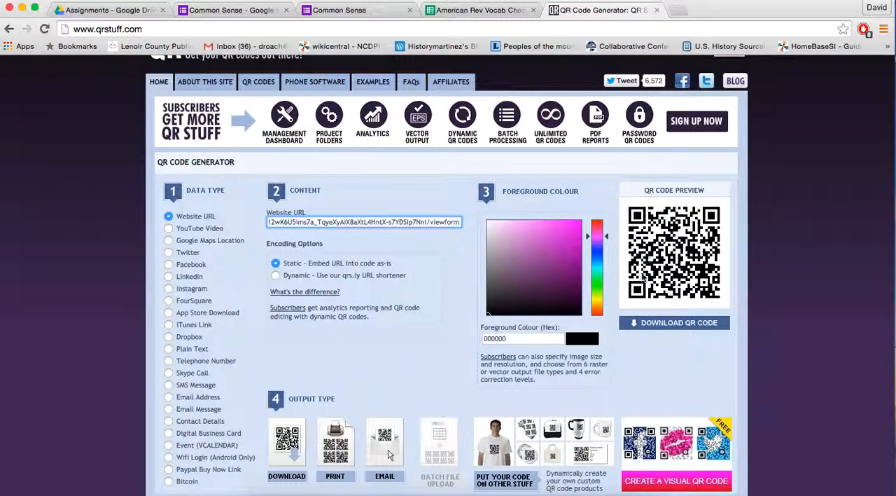
pyautogui.click(645, 323)
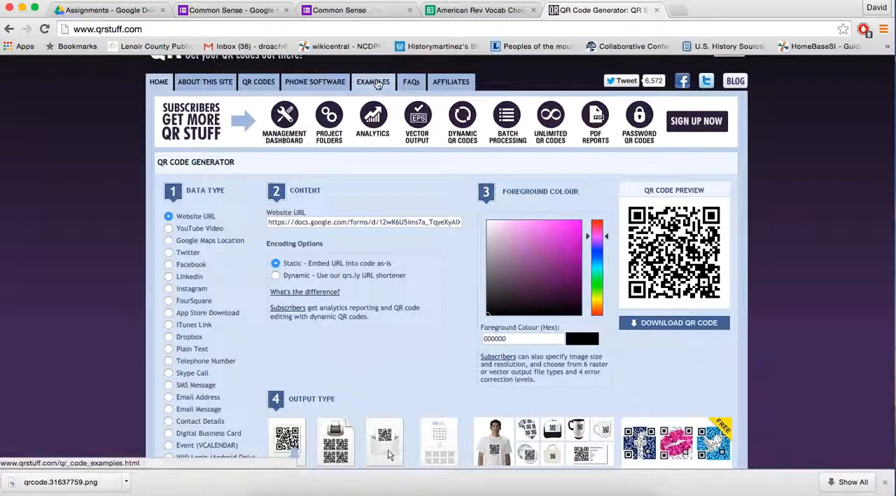
# - Return to the Common Sense form editor and open its responses spreadsheet
pyautogui.click(348, 9)
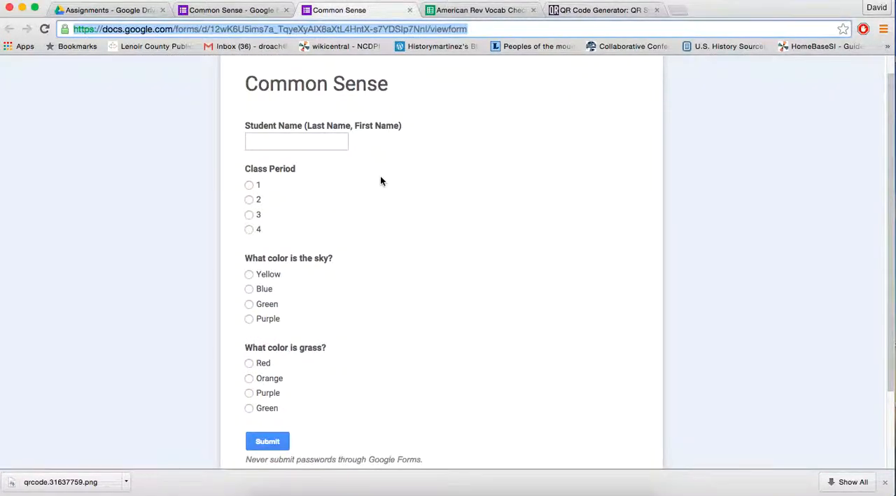
pyautogui.click(212, 12)
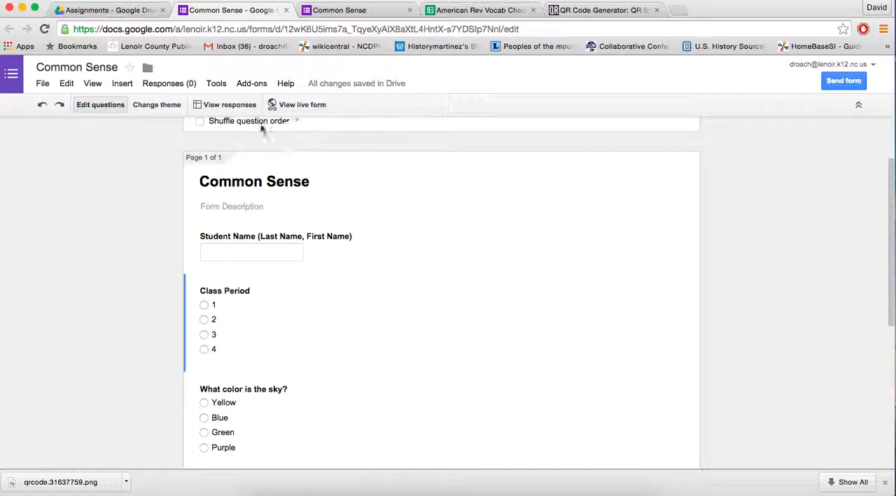
pyautogui.click(231, 105)
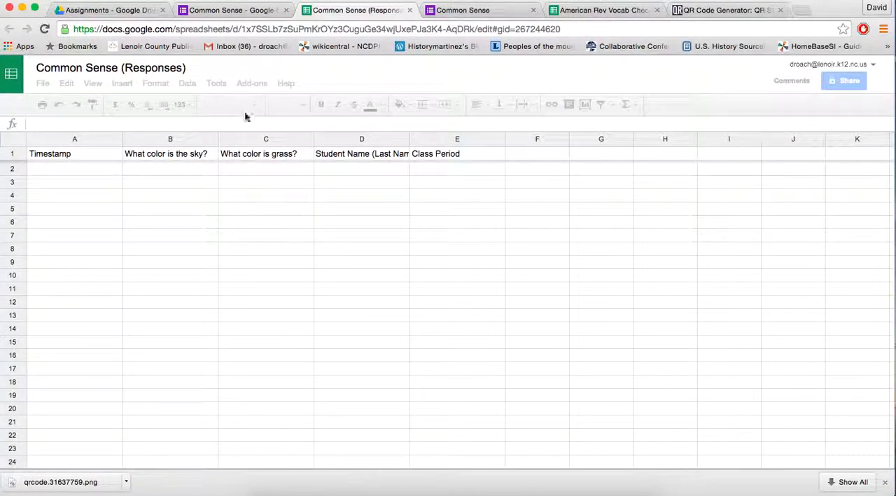
# - In the live form, enter a sample student's name and choose class period 1
pyautogui.click(447, 9)
pyautogui.click(300, 140)
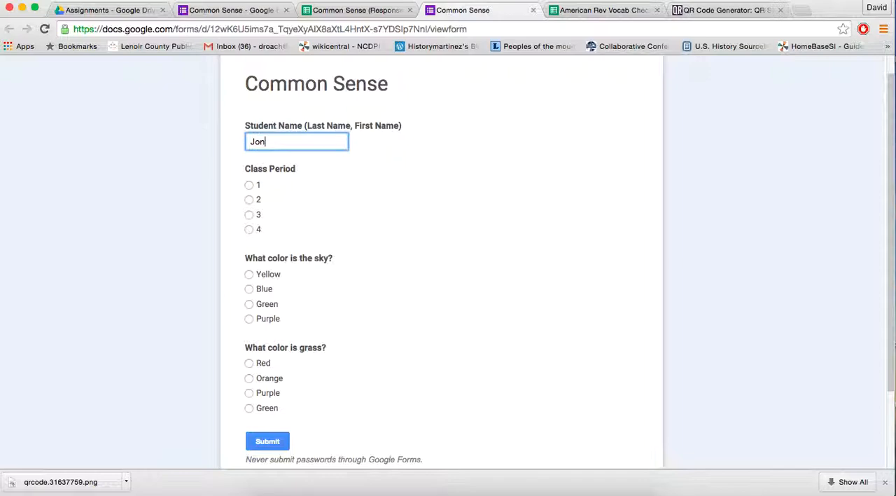
pyautogui.write('Jones, John')
pyautogui.click(249, 185)
# - Answer Yellow for the sky and Red for the grass, and submit the response
pyautogui.scroll(-3, 250, 189)
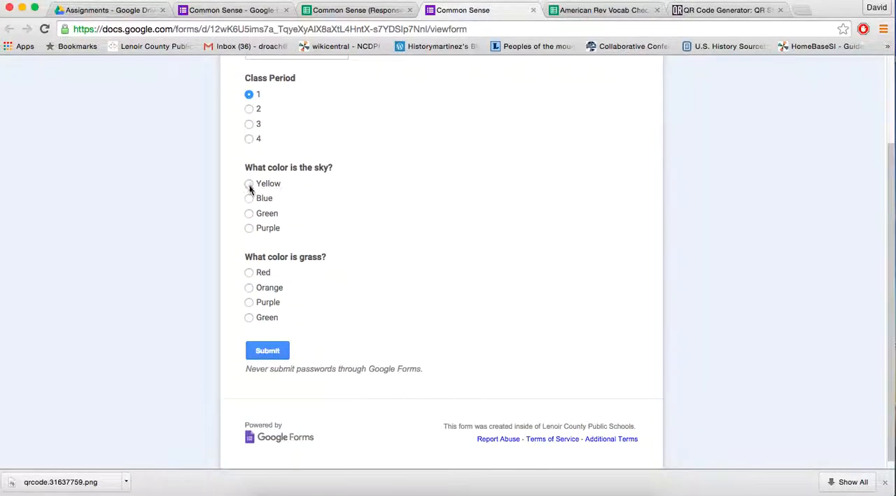
pyautogui.click(249, 184)
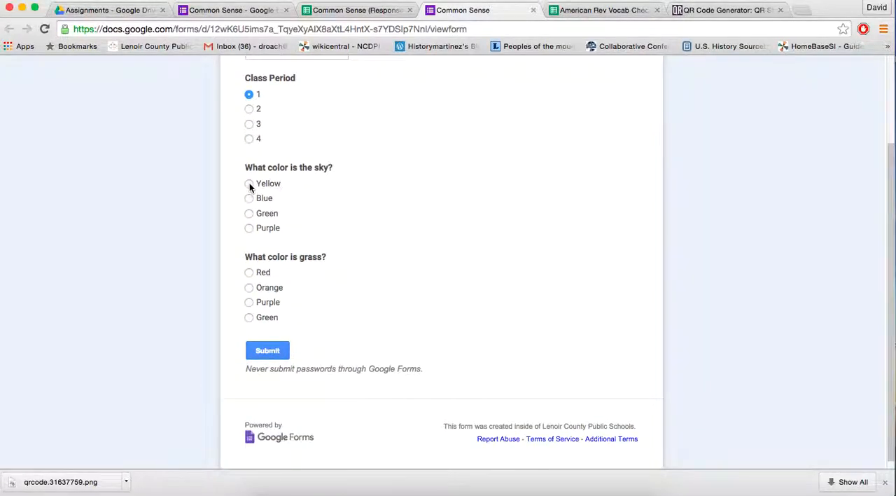
pyautogui.click(250, 273)
pyautogui.click(266, 350)
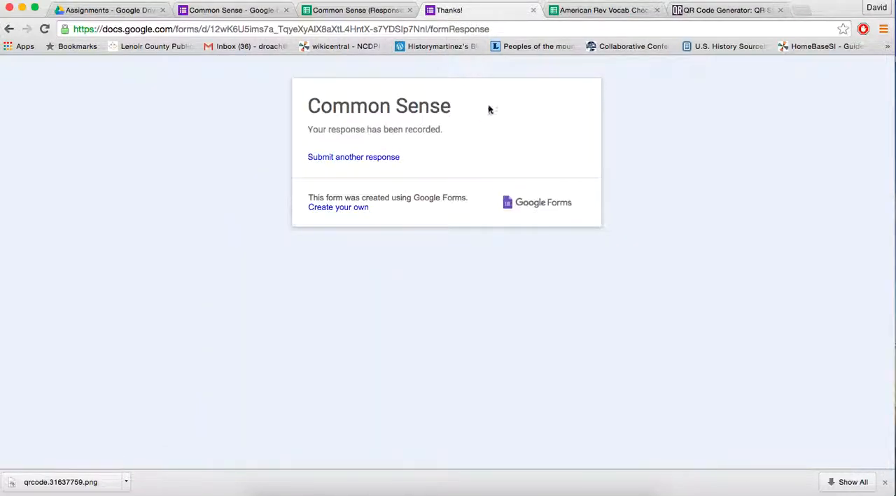
# - Return to the Common Sense responses spreadsheet and search the add-on store for Flubaroo, closing the store when done
pyautogui.click(361, 10)
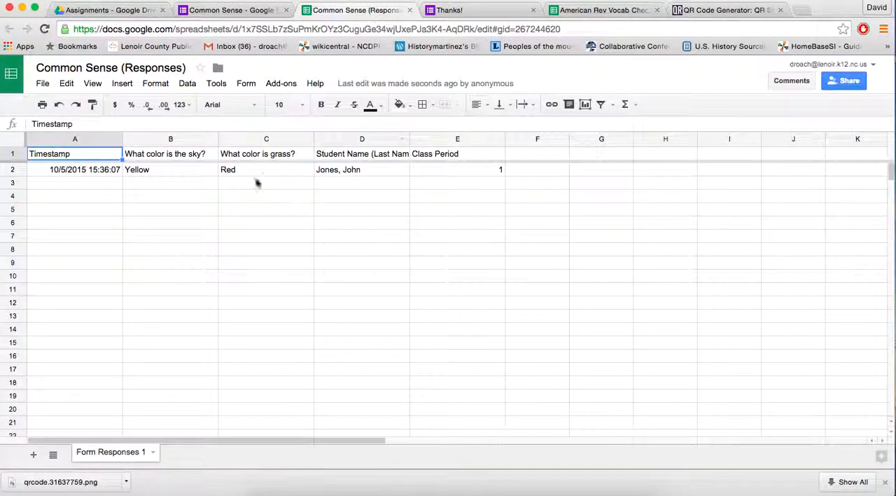
pyautogui.click(289, 87)
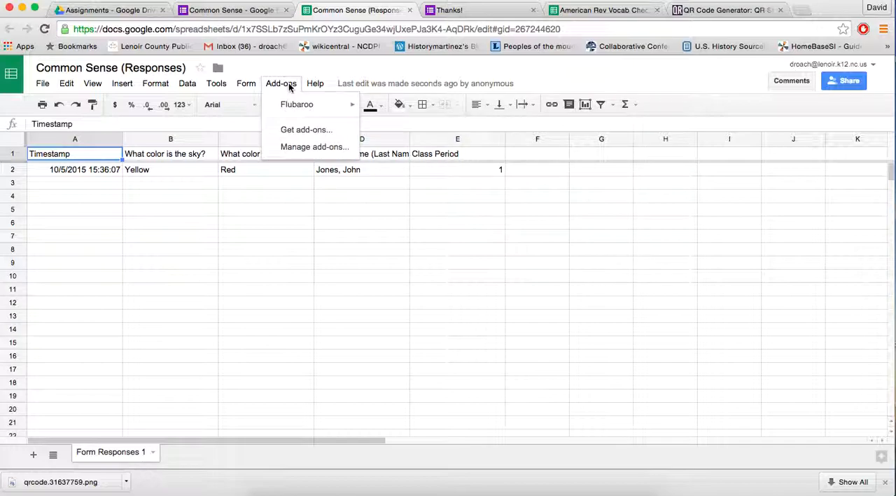
pyautogui.click(299, 131)
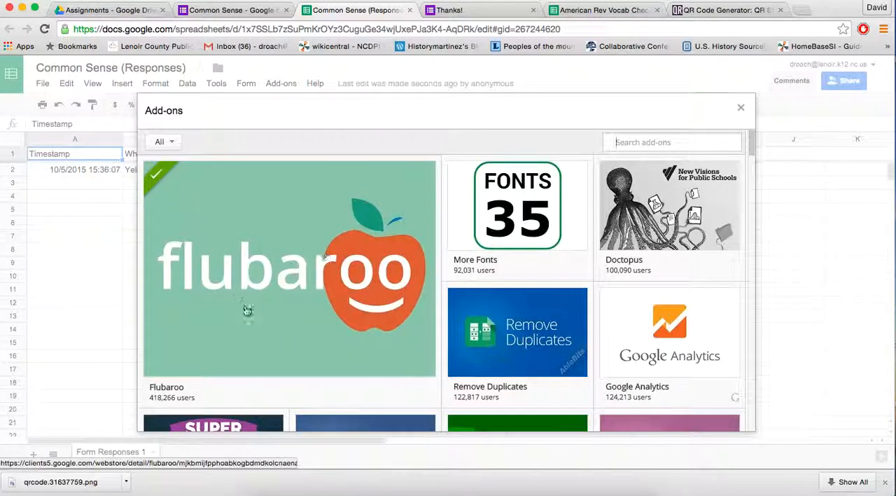
pyautogui.moveTo(326, 308)
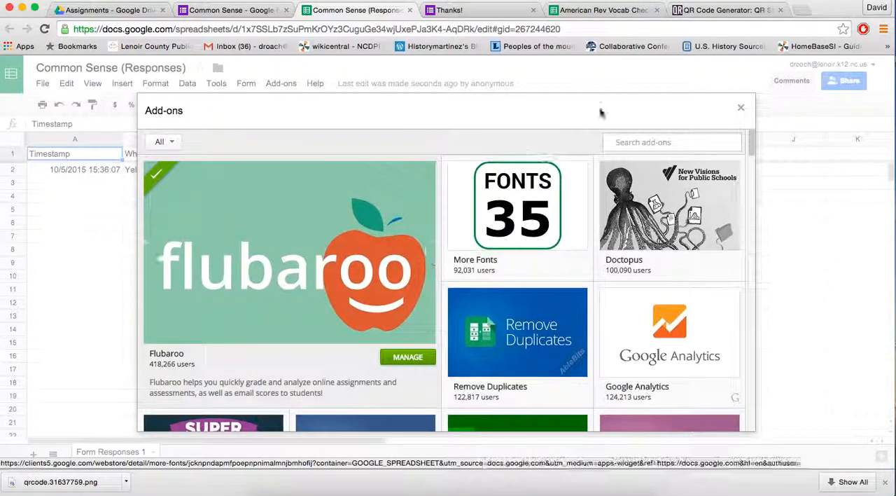
pyautogui.write('Flubaroo')
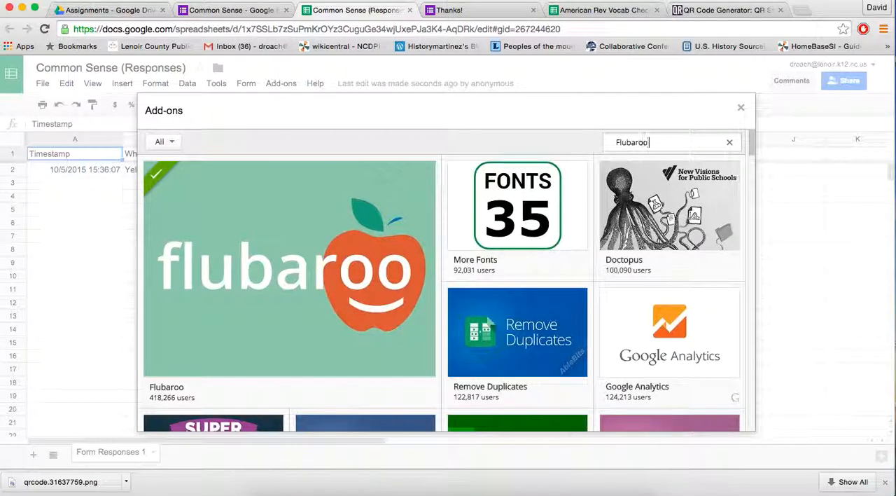
pyautogui.press('Return')
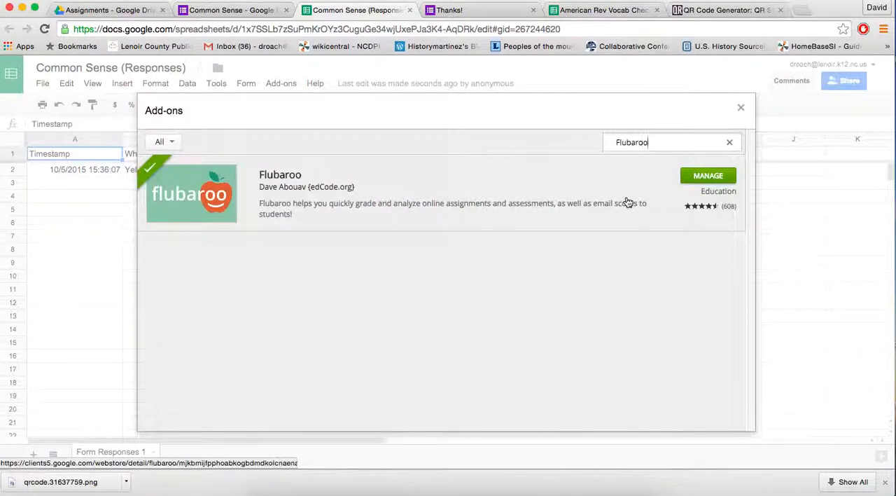
pyautogui.click(740, 110)
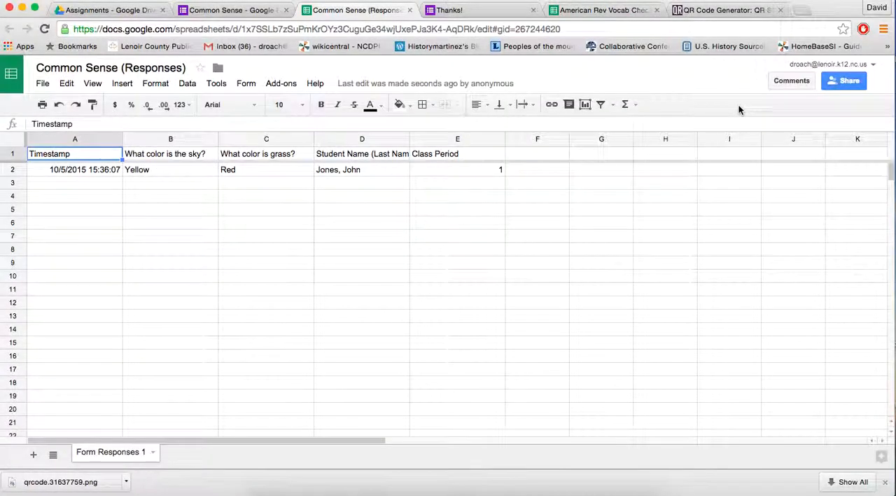
# - Enable the Flubaroo add-on in the Common Sense responses sheet and dismiss its notification
pyautogui.click(282, 84)
pyautogui.moveTo(287, 110)
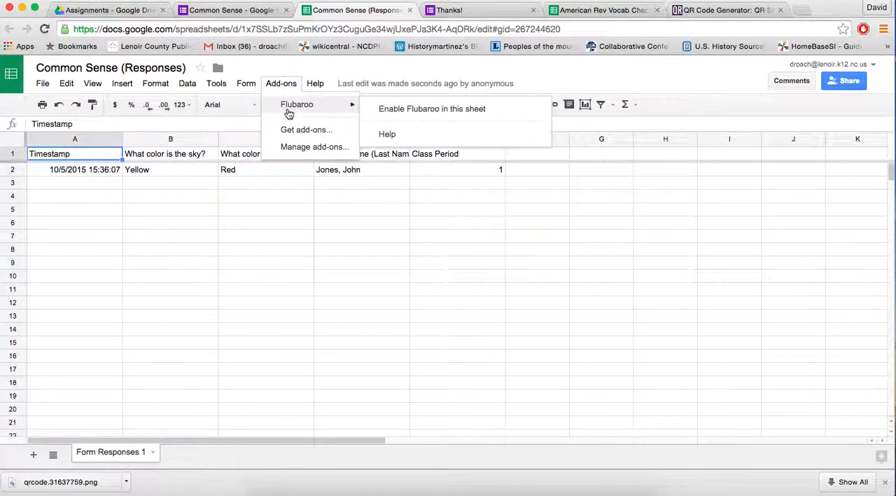
pyautogui.click(389, 110)
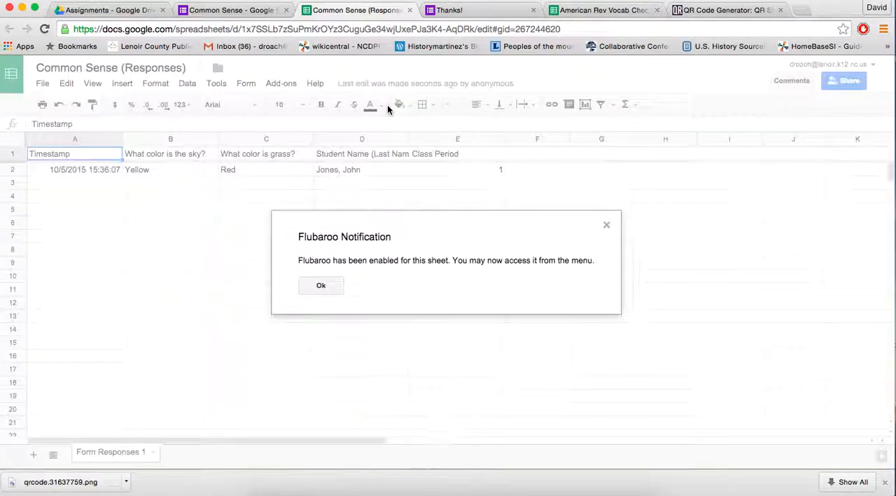
pyautogui.click(327, 287)
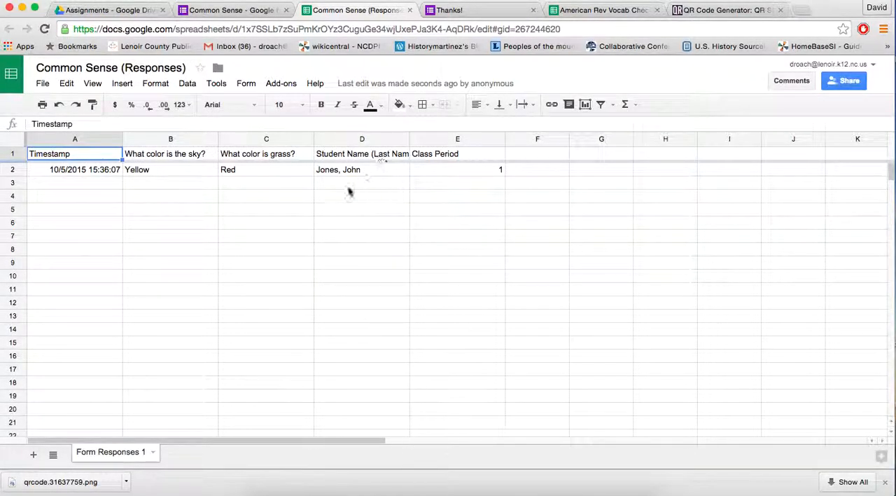
# - Start another response in the live Common Sense form with KEY as the student name and class period 1
pyautogui.click(439, 9)
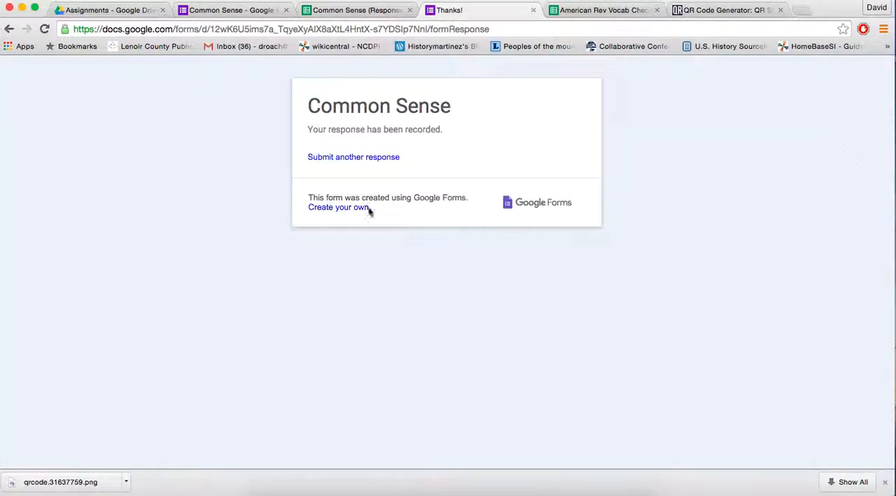
pyautogui.click(362, 158)
pyautogui.click(318, 163)
pyautogui.write('KEV')
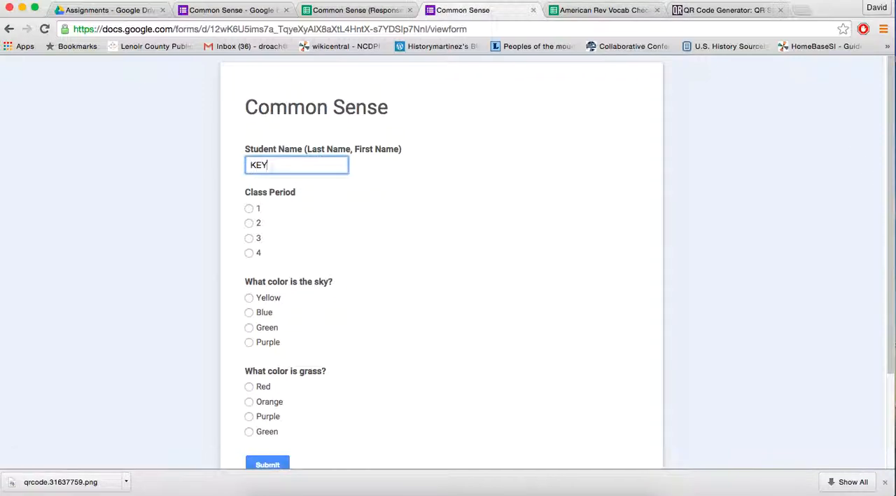
pyautogui.click(249, 208)
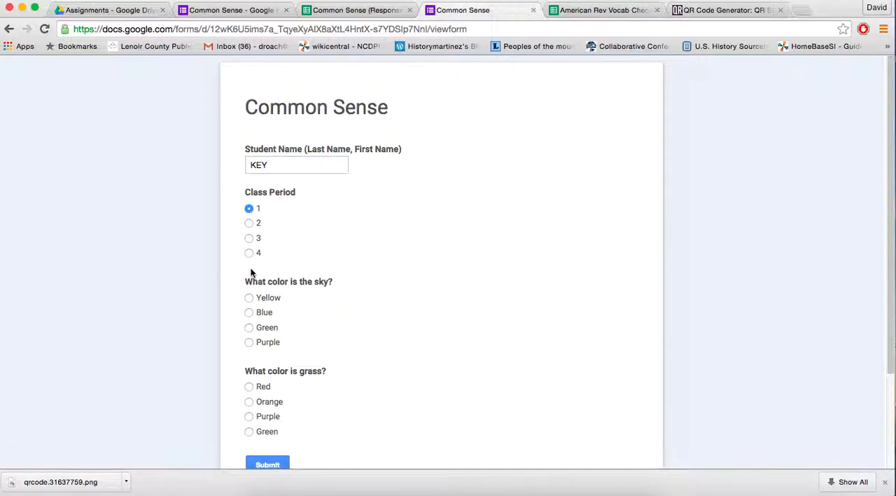
# - Answer Blue for the sky and Green for the grass, and submit the answer key response
pyautogui.scroll(-1, 284, 242)
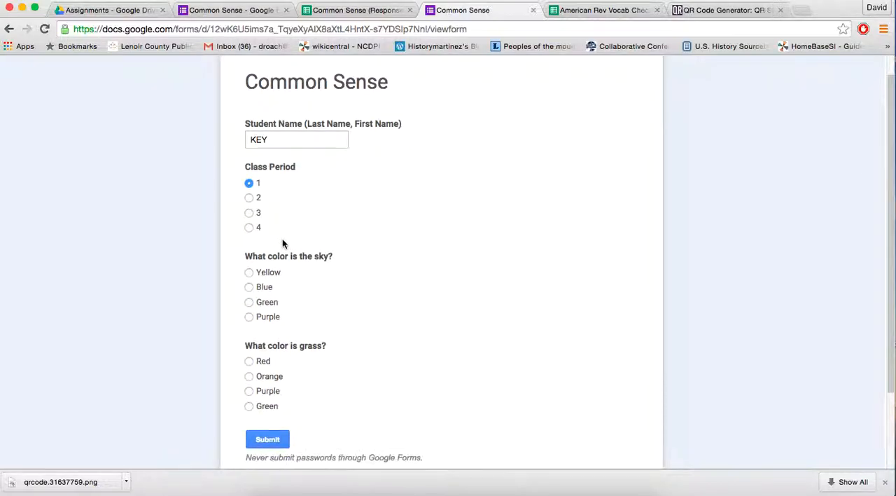
pyautogui.click(252, 287)
pyautogui.scroll(-2, 304, 305)
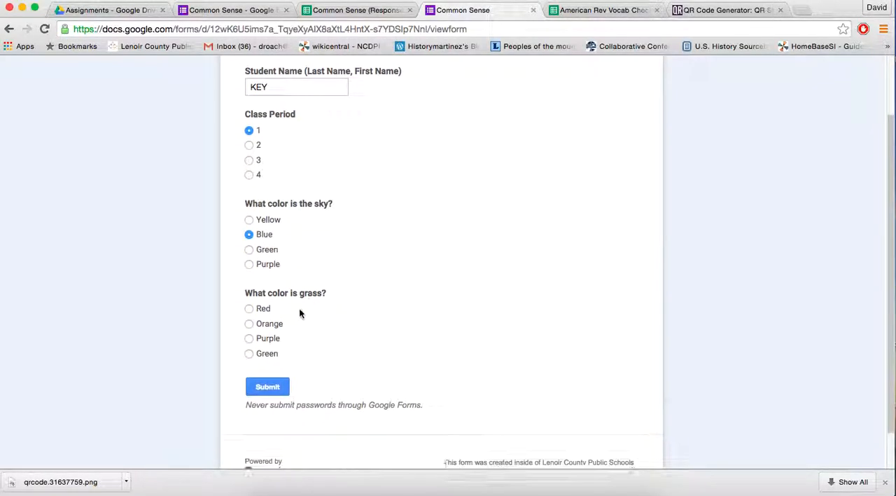
pyautogui.click(248, 354)
pyautogui.click(268, 389)
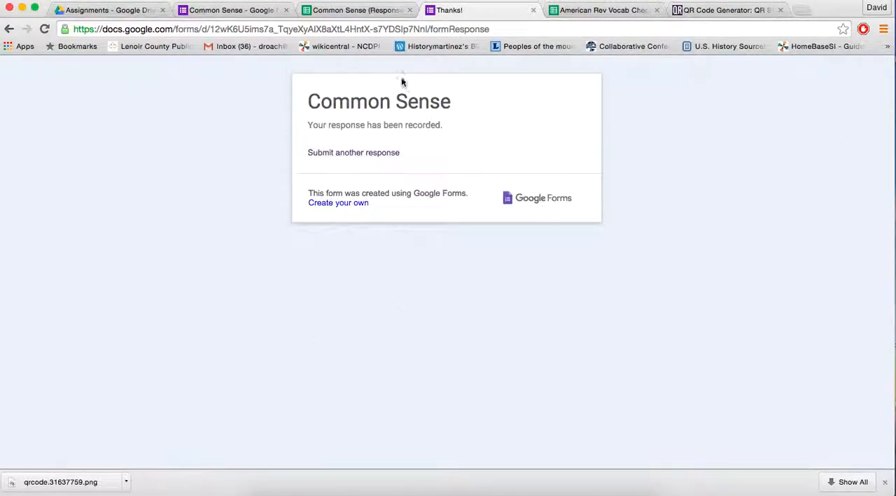
# - Return to the Common Sense responses spreadsheet and start Flubaroo's Grade Assignment
pyautogui.click(357, 10)
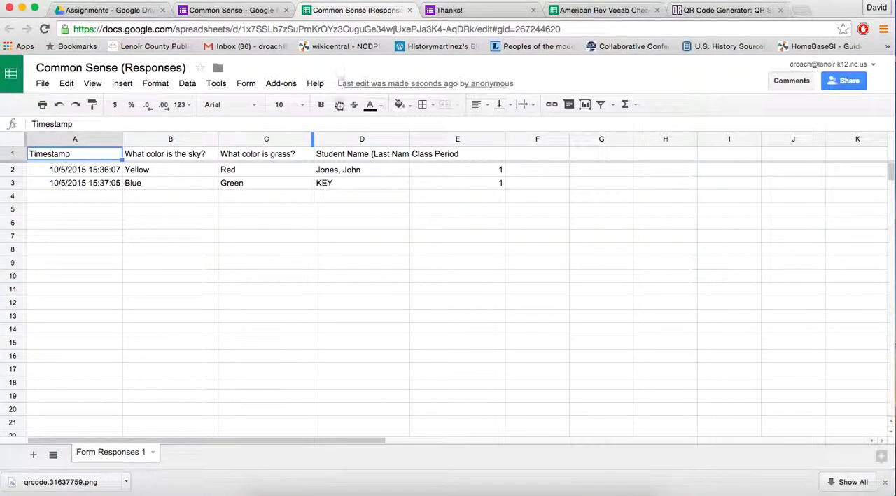
pyautogui.click(283, 85)
pyautogui.moveTo(288, 102)
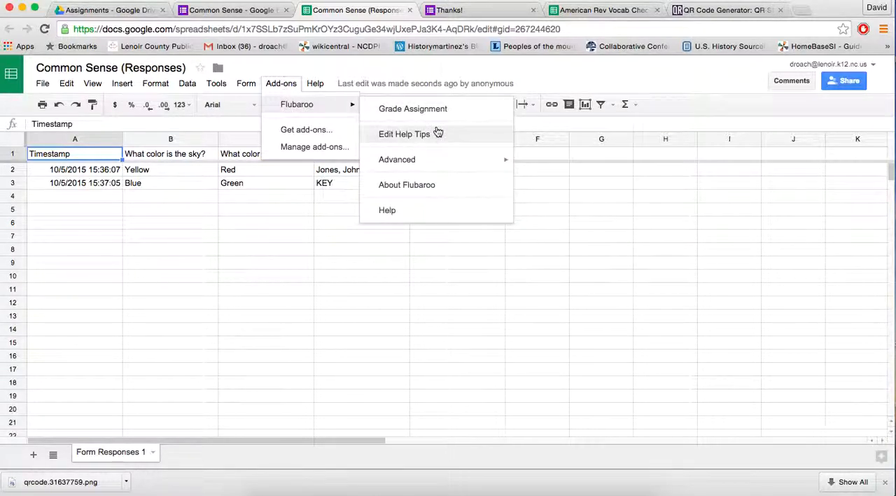
pyautogui.click(448, 109)
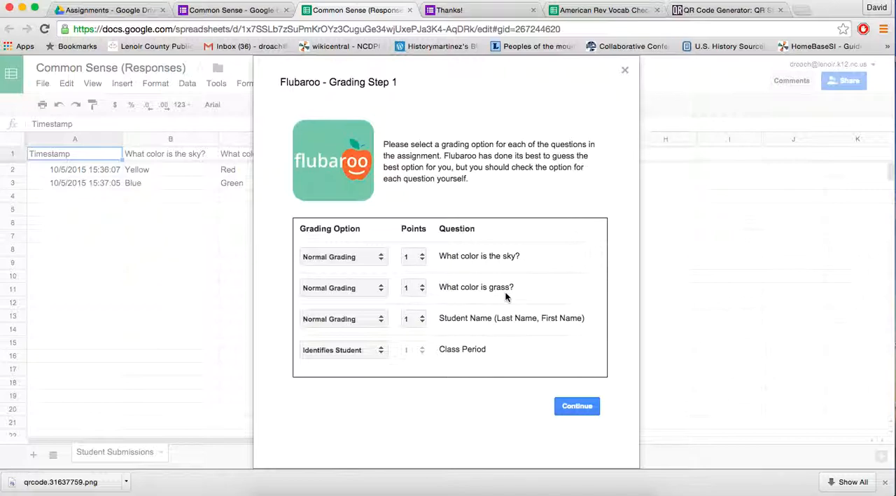
# - Set the Student Name question's grading option to Identifies Student, keep 1 point per color question, and continue to the next grading step
pyautogui.click(409, 289)
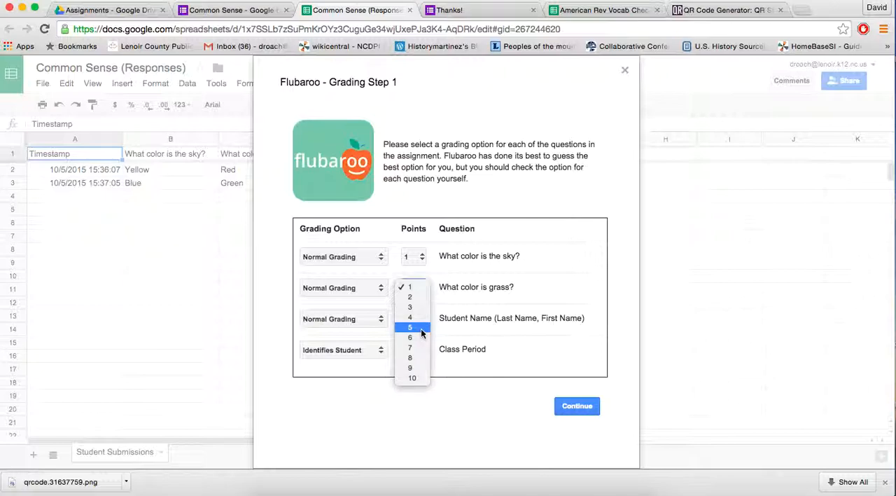
pyautogui.click(503, 308)
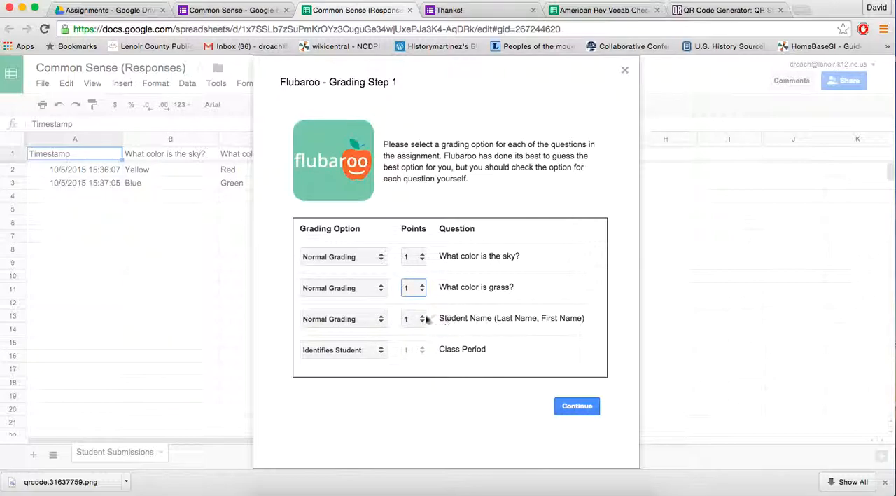
pyautogui.click(366, 319)
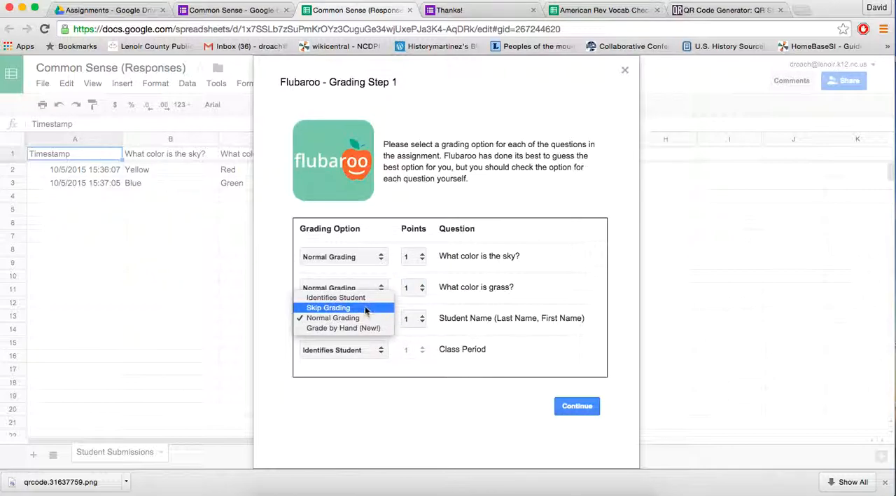
pyautogui.click(339, 297)
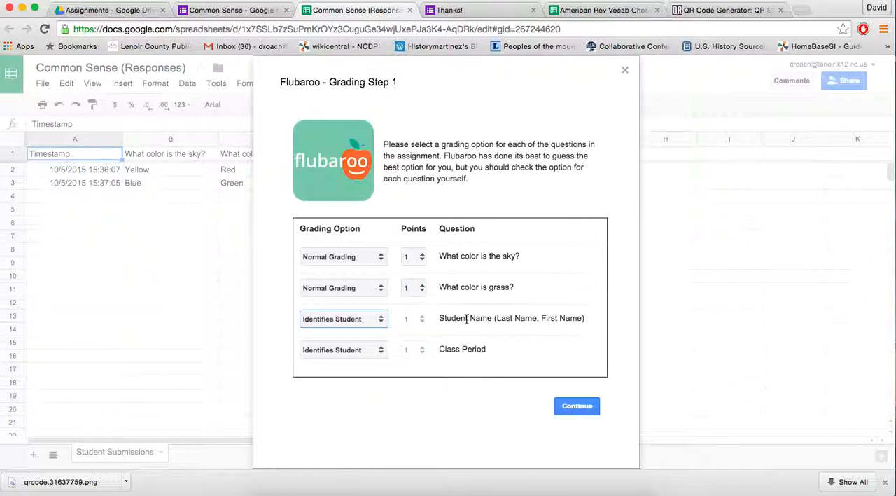
pyautogui.click(577, 406)
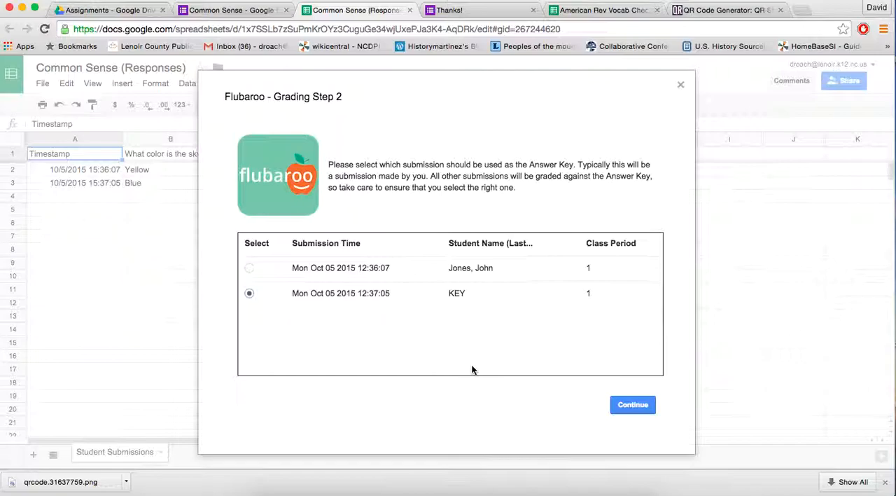
# - Grade the assignment using the KEY submission as the answer key, and compare the Student Submissions and Grades sheets
pyautogui.click(635, 406)
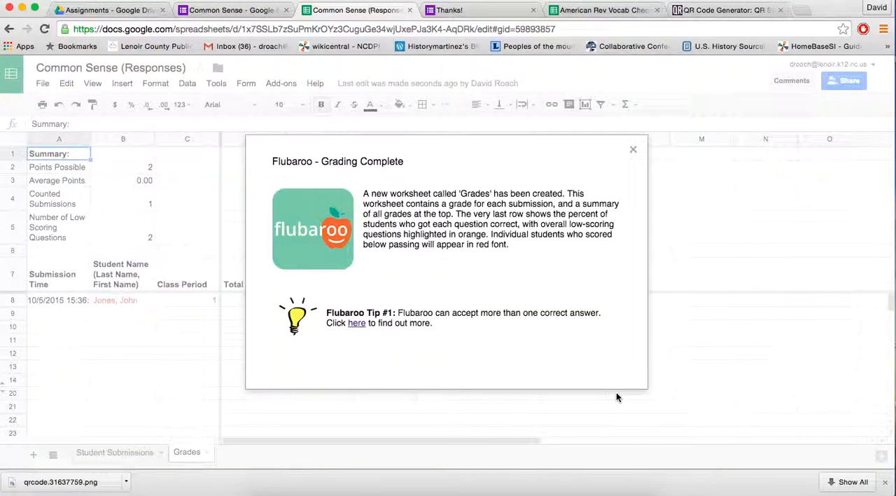
pyautogui.click(634, 150)
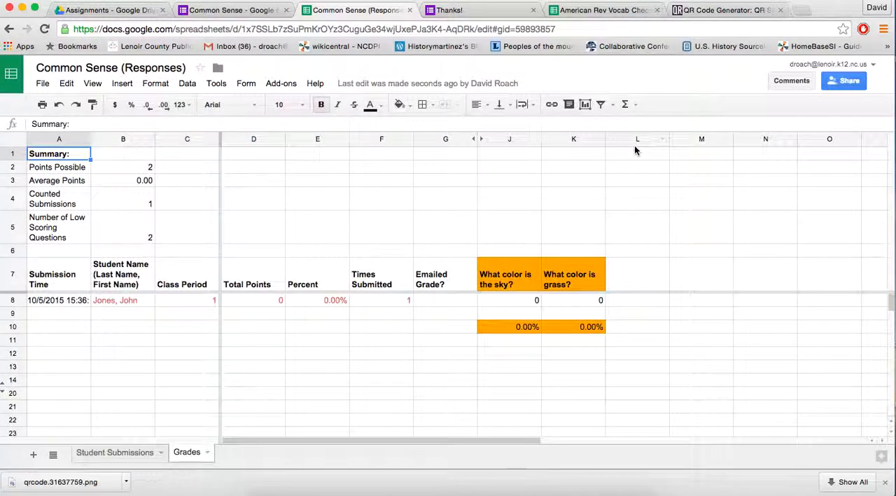
pyautogui.click(113, 453)
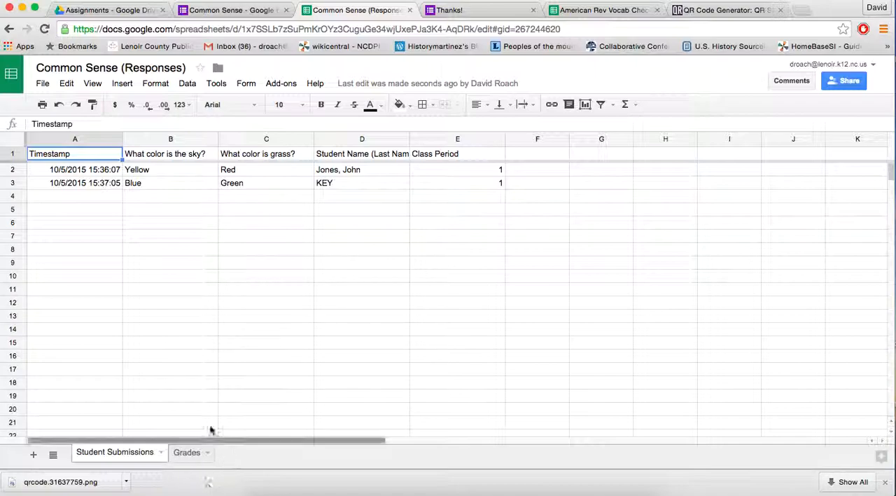
pyautogui.click(190, 455)
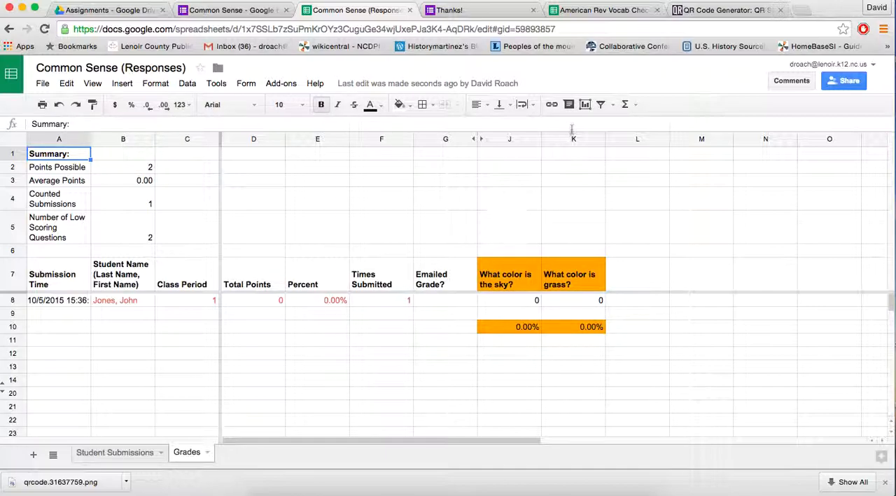
# - Switch to the American Rev Vocab Check responses and examine the Grades sheet's student scores and per-question percentages
pyautogui.click(603, 10)
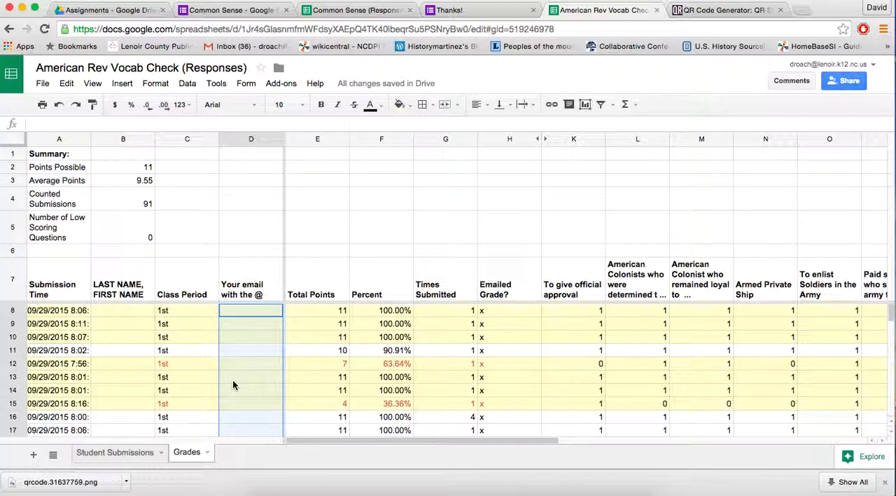
pyautogui.scroll(-3, 232, 380)
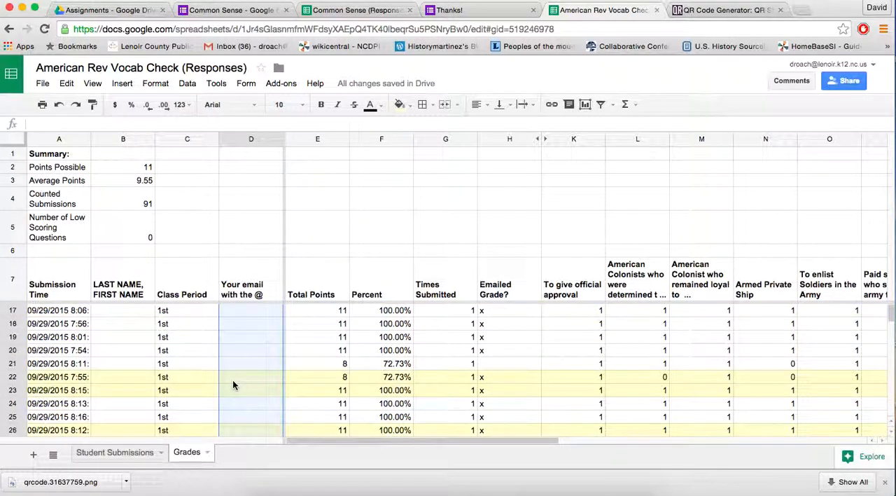
pyautogui.scroll(-2, 207, 349)
pyautogui.scroll(-7, 206, 349)
pyautogui.scroll(-15, 207, 354)
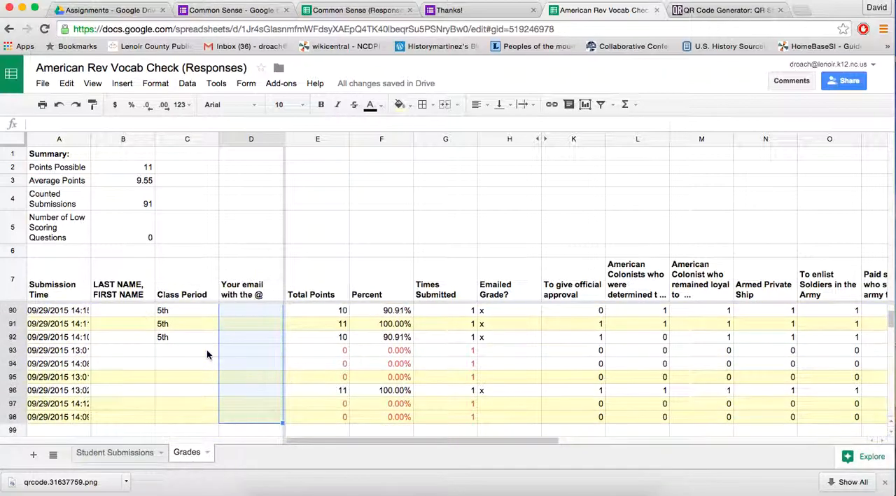
pyautogui.scroll(-2, 207, 353)
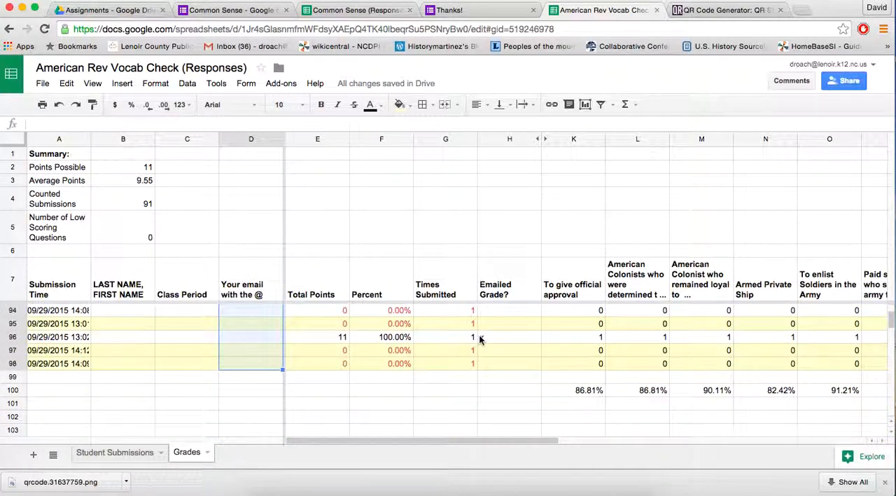
pyautogui.hscroll(3, 520, 349)
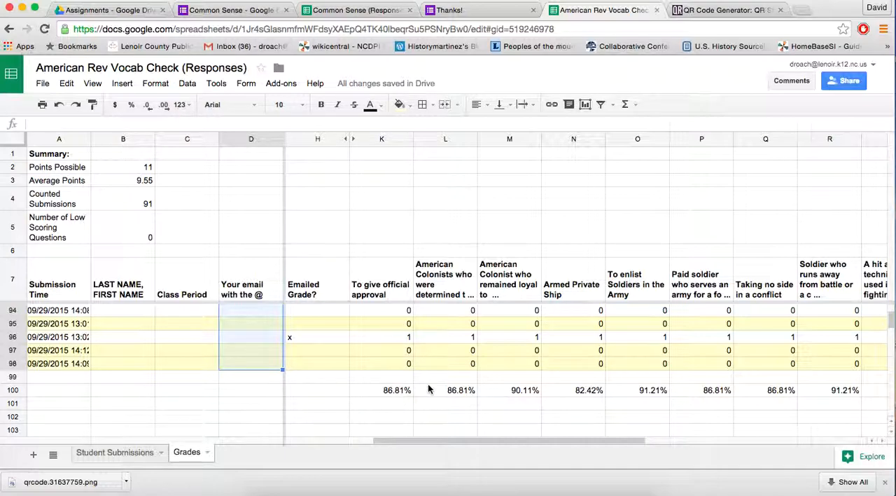
pyautogui.hscroll(4, 429, 390)
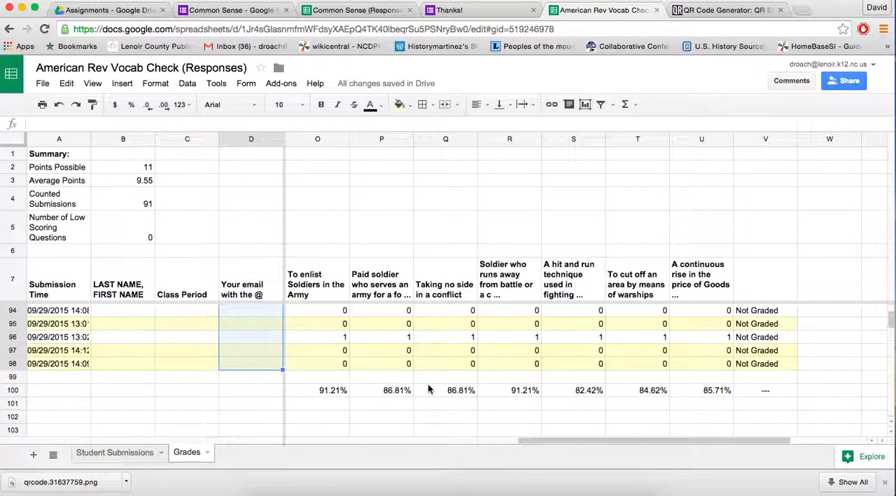
pyautogui.hscroll(-2, 430, 390)
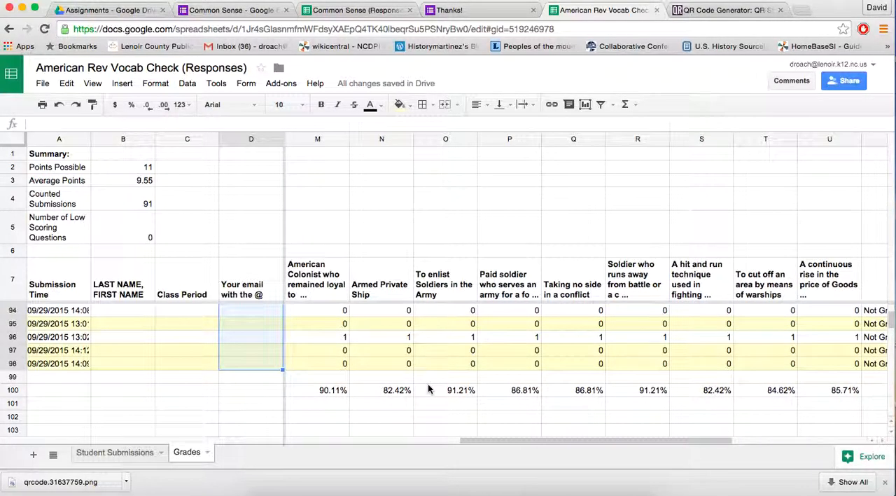